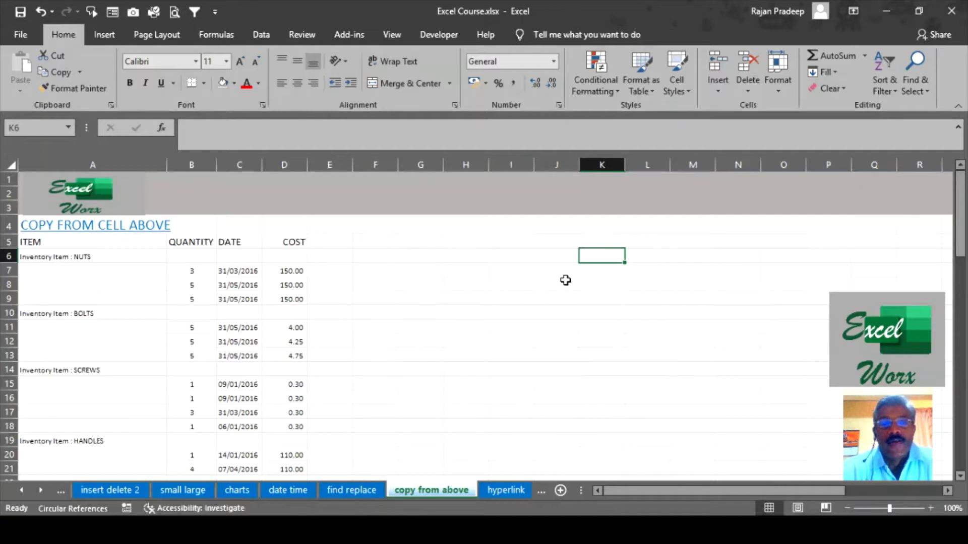
- Demo copy-from-above: sample text in I8, a formula referencing it in I9, then clear both
left_click(522, 282)
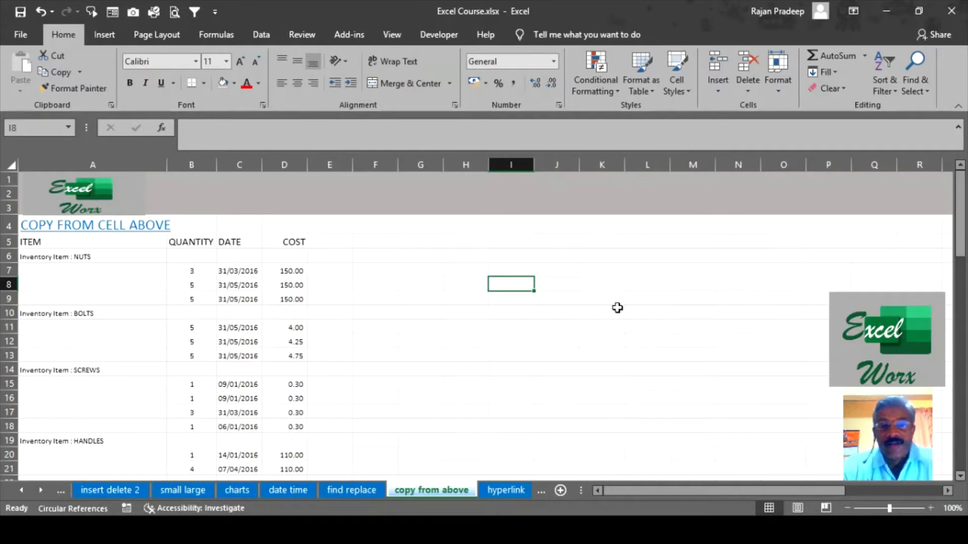
type("dkjljkl")
key("Return")
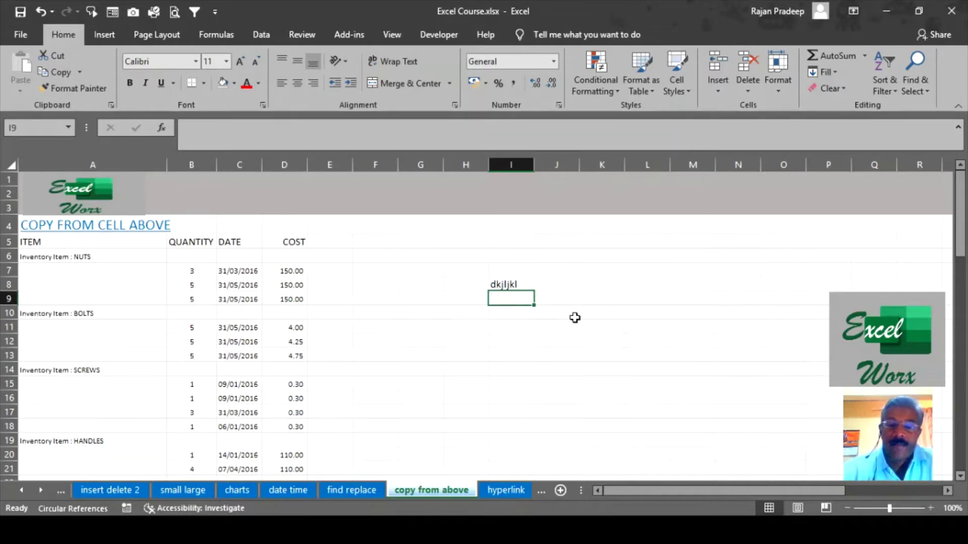
type("=")
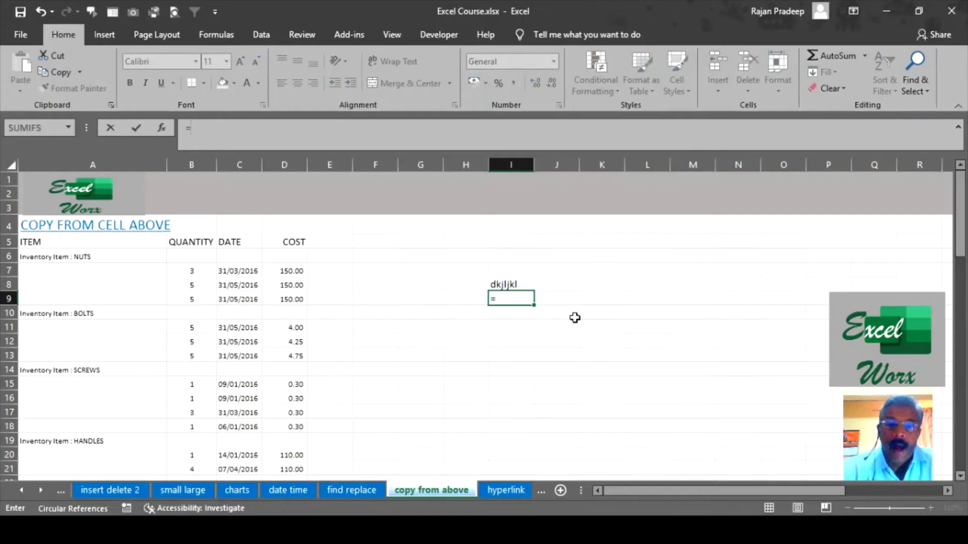
key("Up")
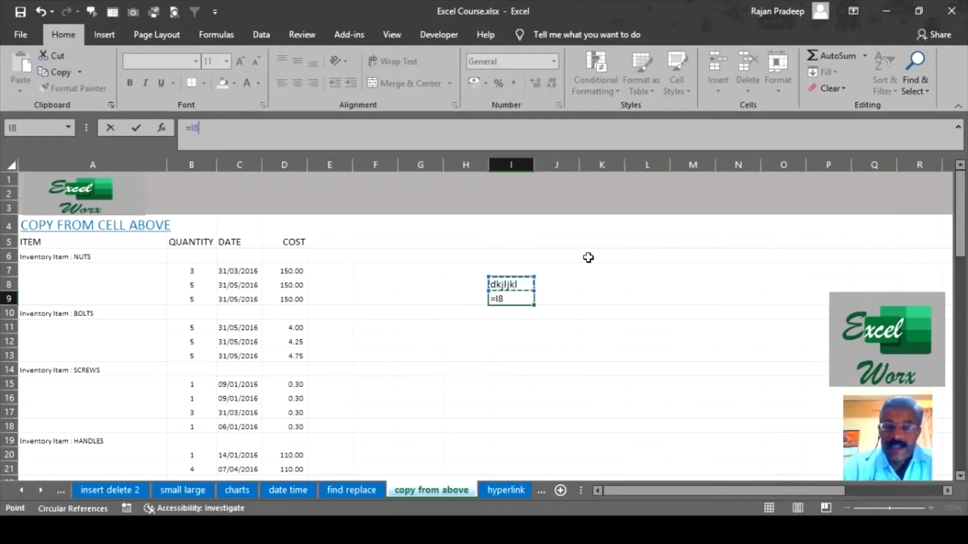
key("Return")
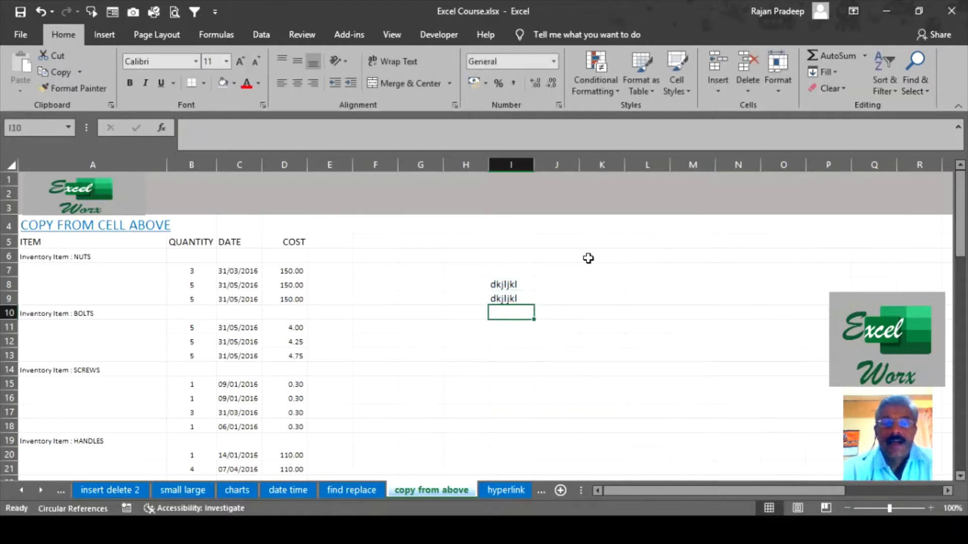
left_click(507, 298)
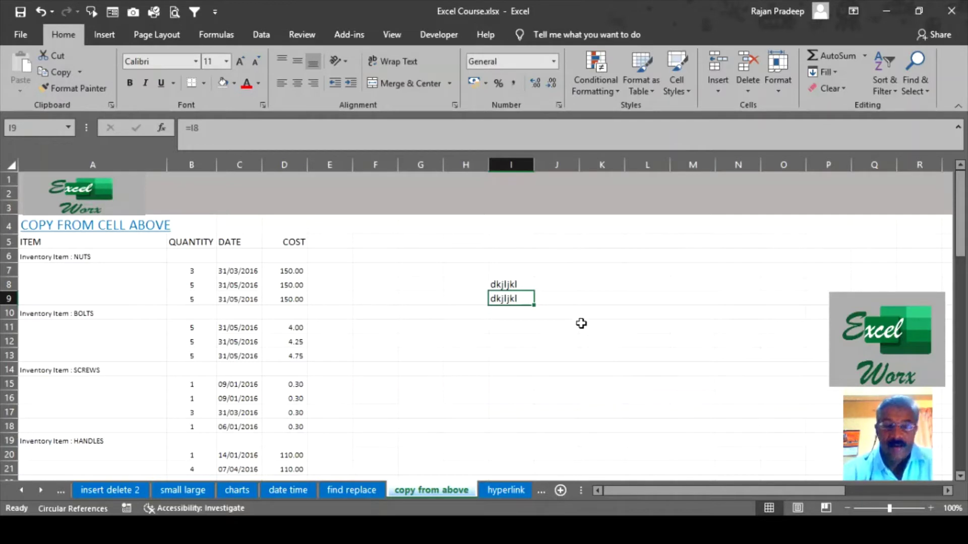
left_click_drag(512, 282, 513, 296)
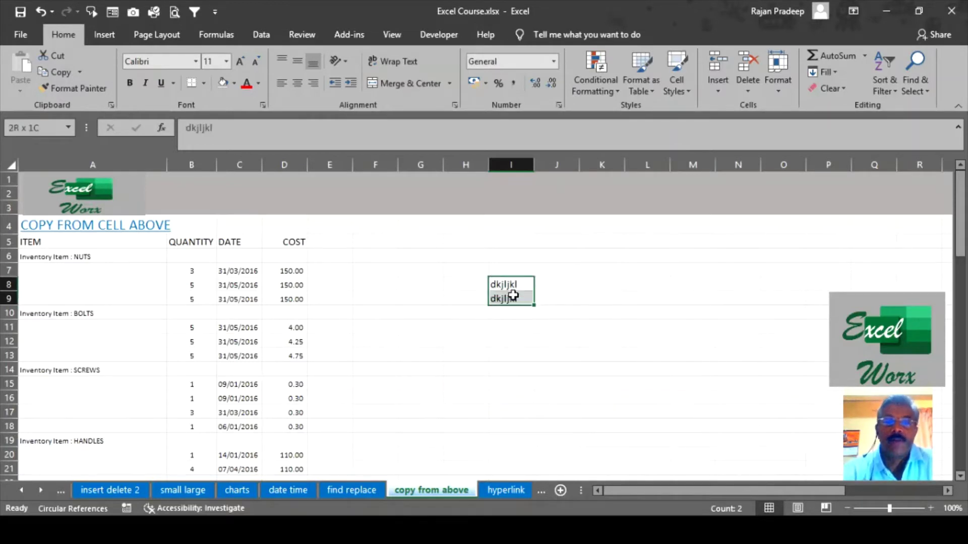
key("Delete")
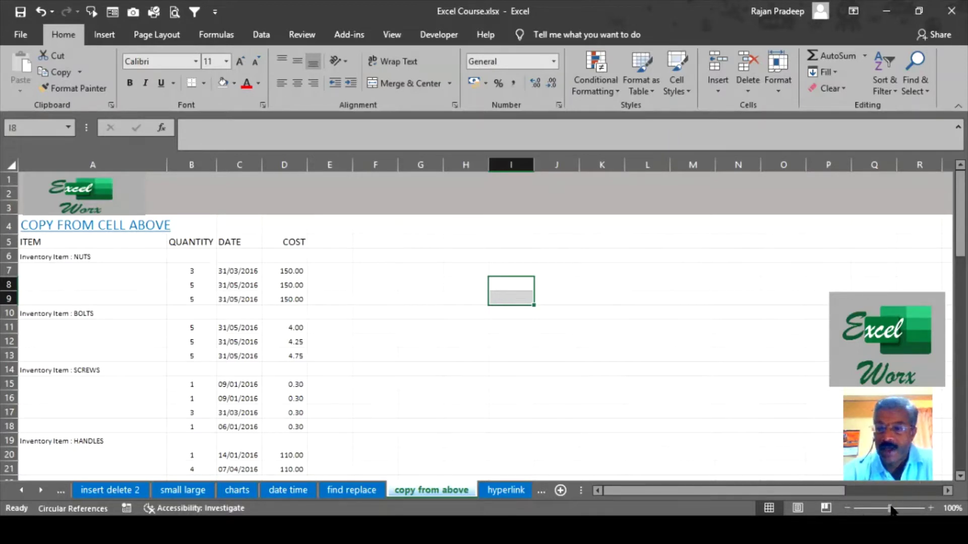
- Zoom the sheet to about 148% with the status-bar slider
left_click_drag(891, 510, 902, 510)
left_click_drag(771, 492, 676, 493)
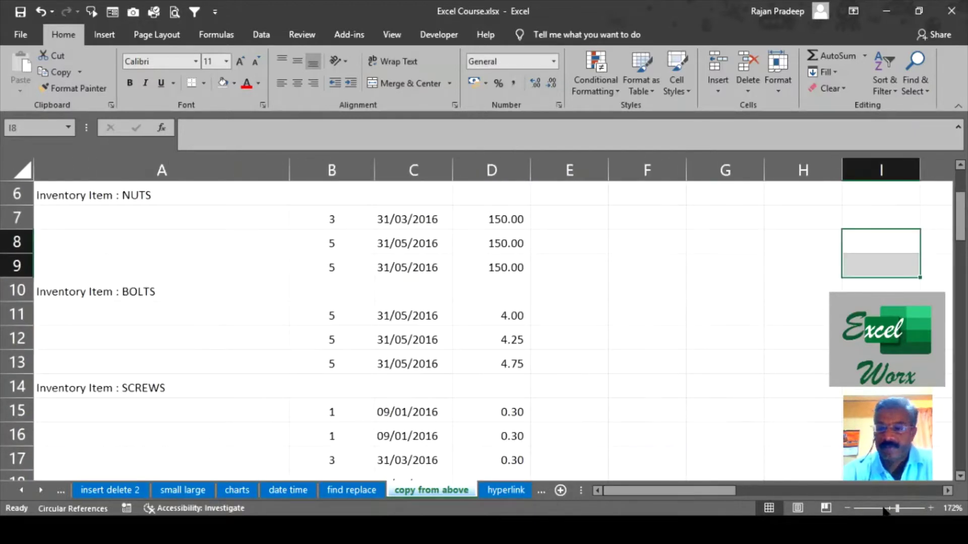
left_click_drag(896, 511, 896, 510)
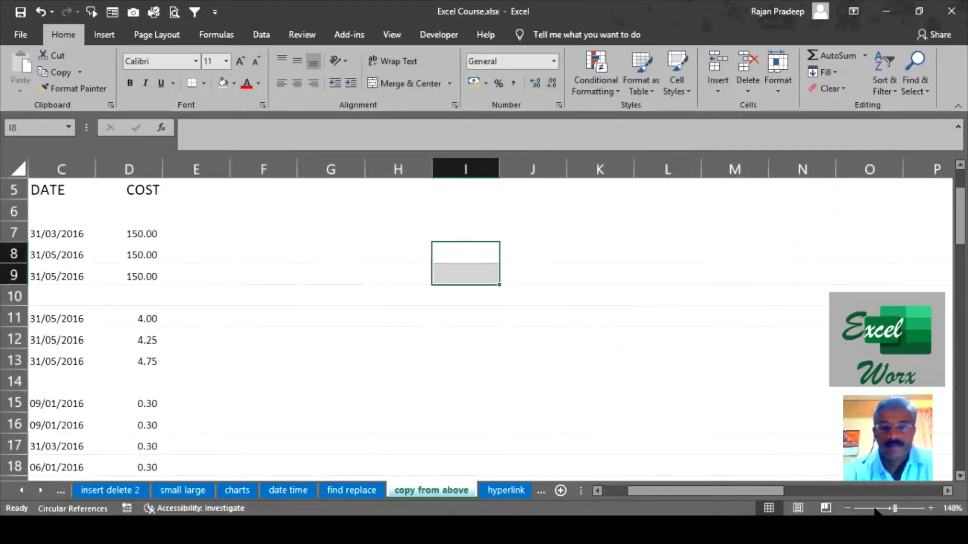
left_click_drag(760, 491, 655, 491)
- Scroll back to the top of the sheet and try selecting A6 to A8
left_click(640, 423)
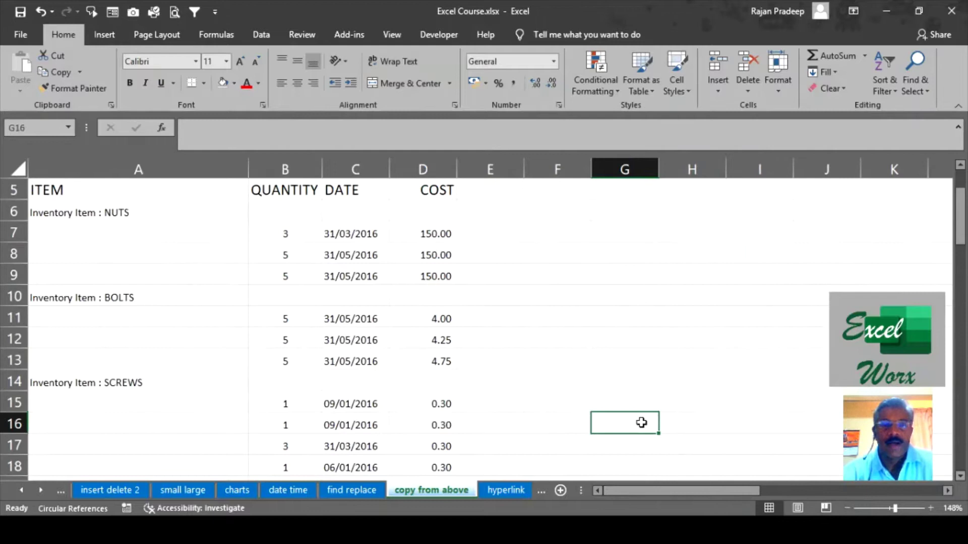
left_click_drag(966, 216, 961, 180)
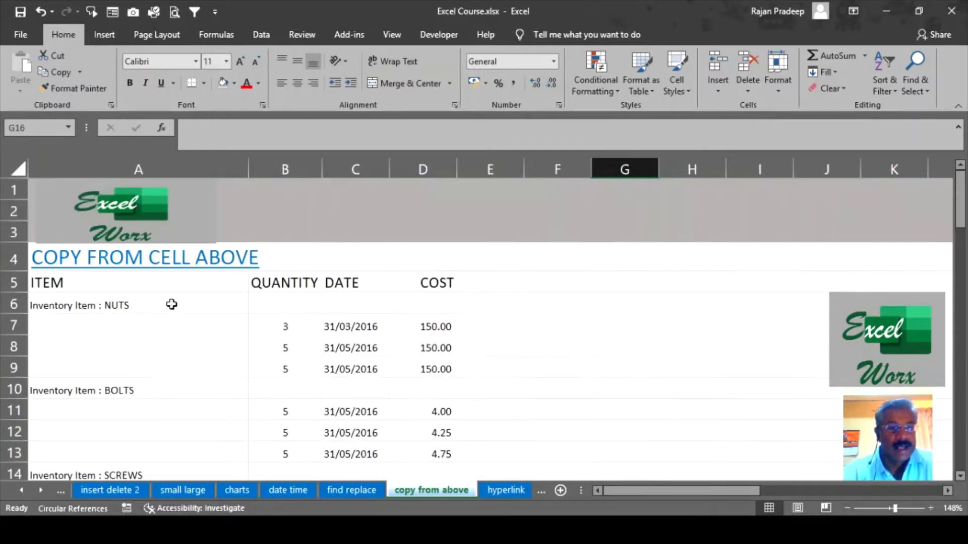
left_click_drag(171, 305, 185, 354)
left_click(579, 354)
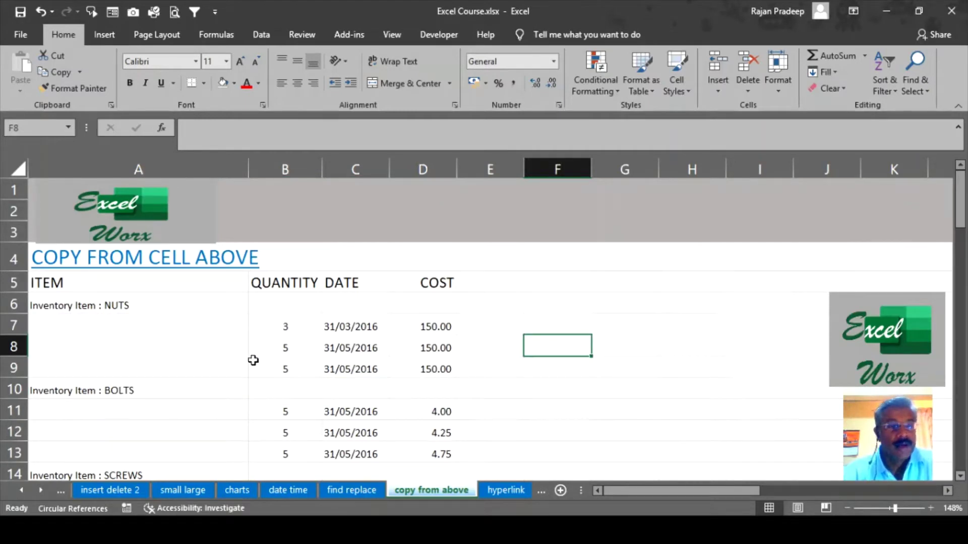
left_click(172, 306)
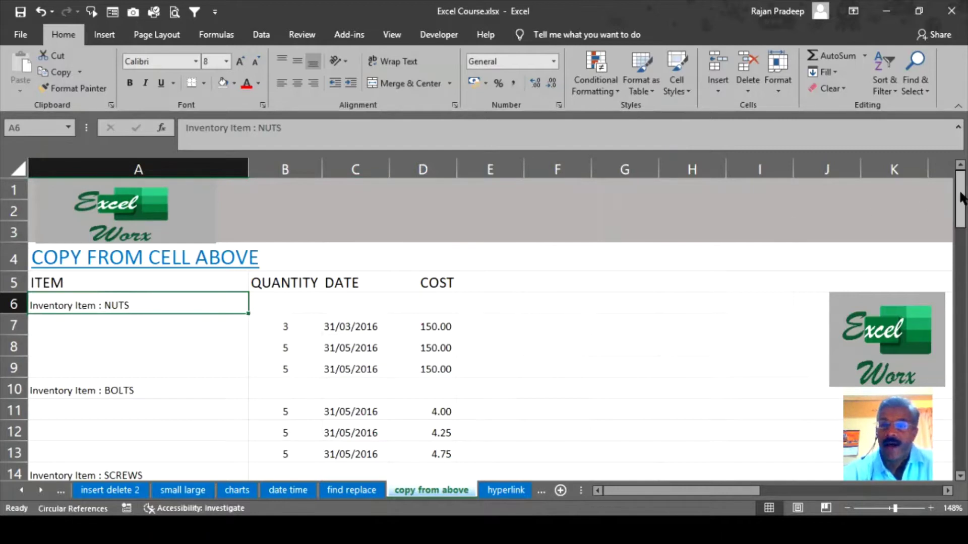
left_click_drag(962, 198, 962, 198)
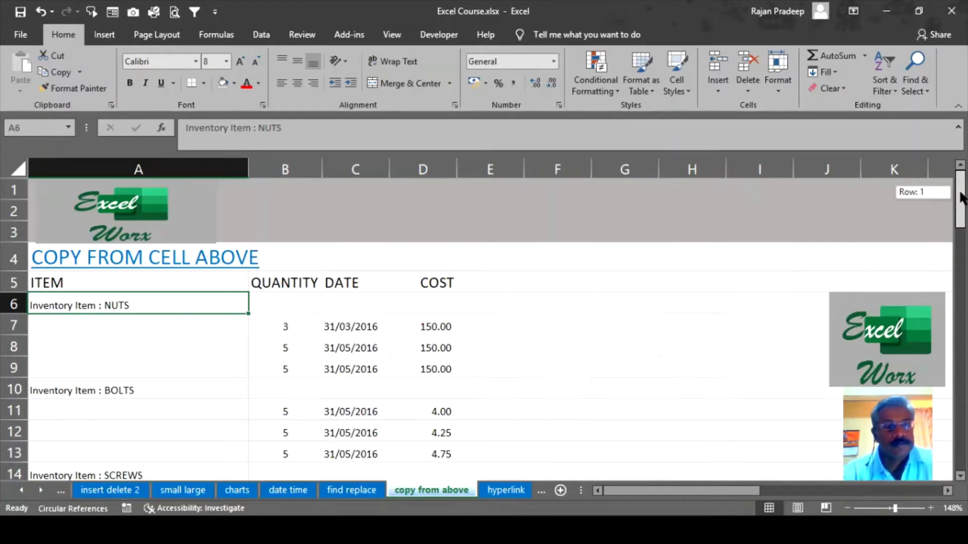
left_click_drag(961, 198, 962, 199)
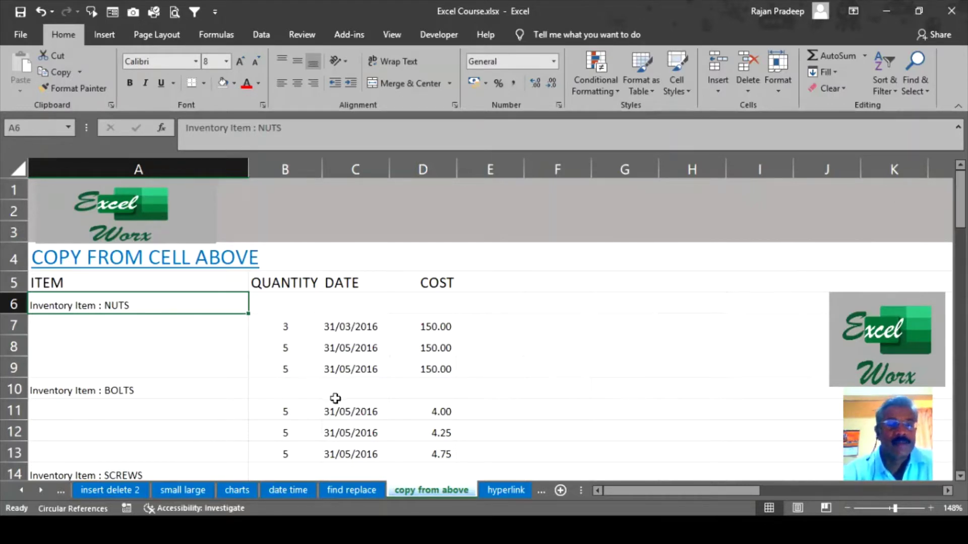
left_click(307, 325)
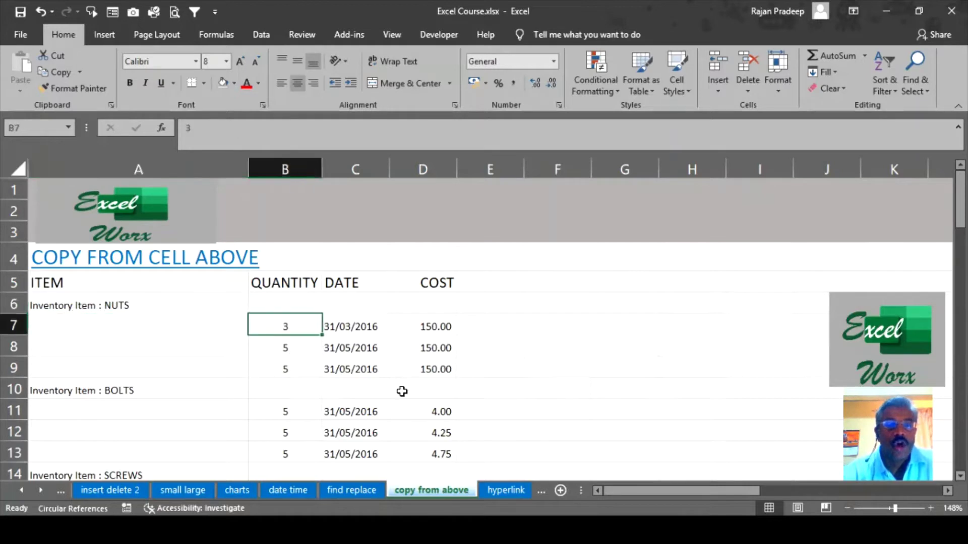
left_click(370, 329)
left_click(426, 329)
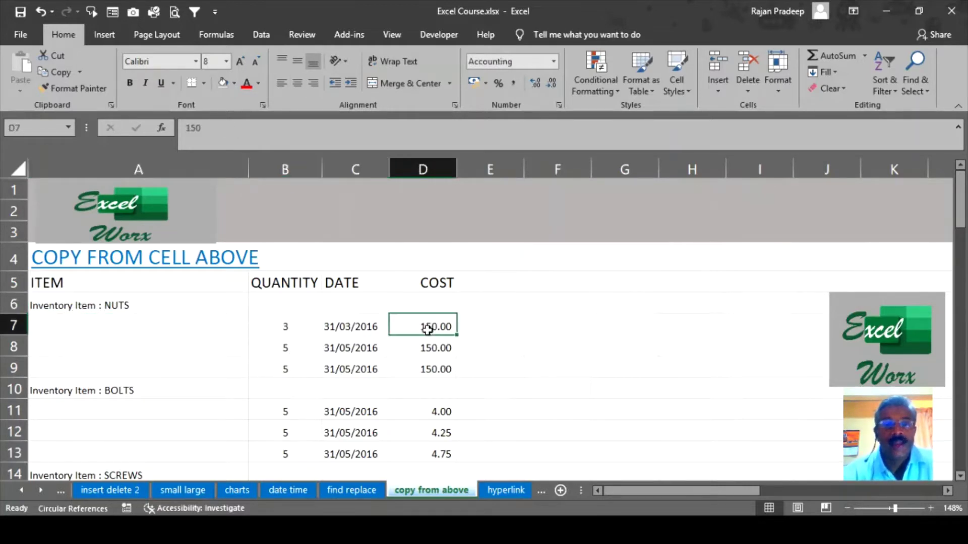
left_click(162, 388)
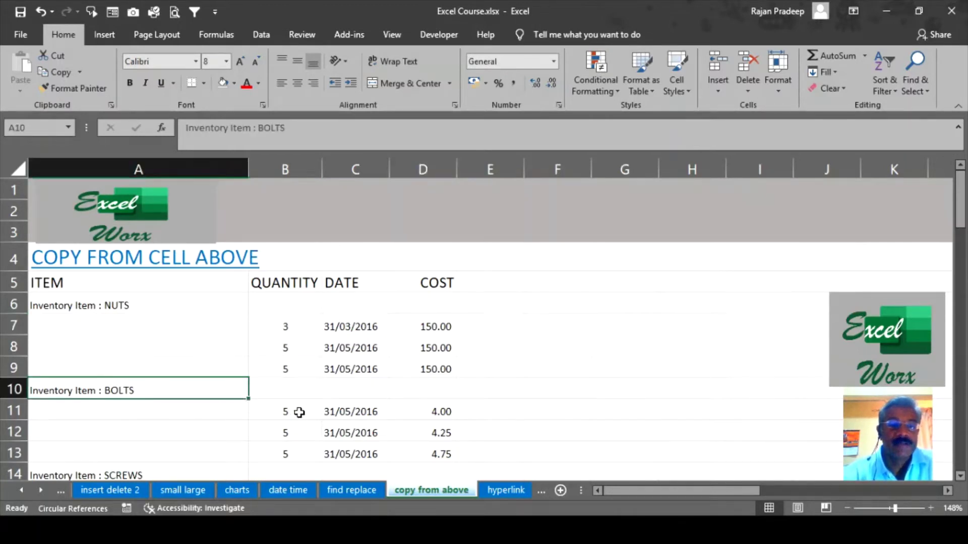
left_click(277, 412)
left_click_drag(282, 419, 281, 449)
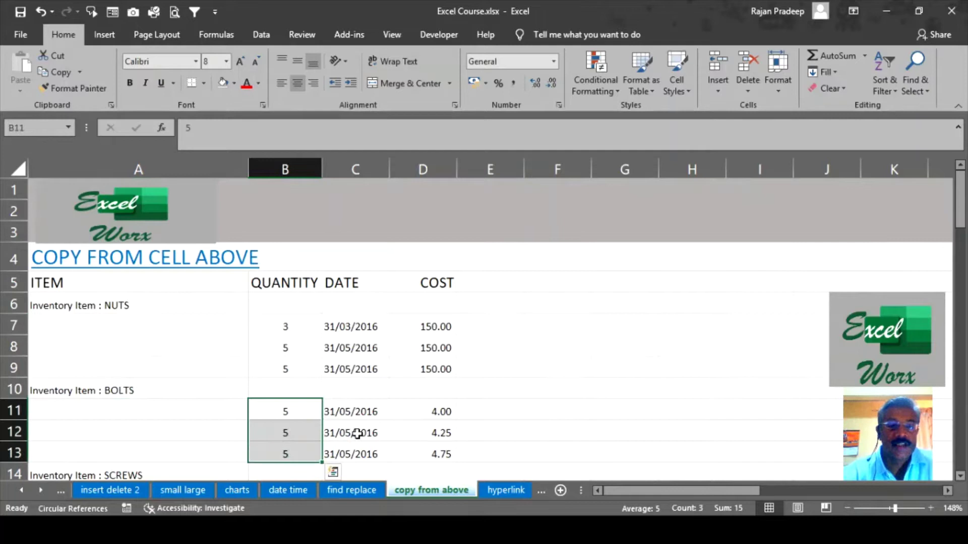
left_click_drag(357, 416, 353, 454)
left_click(428, 416)
left_click_drag(436, 433, 439, 454)
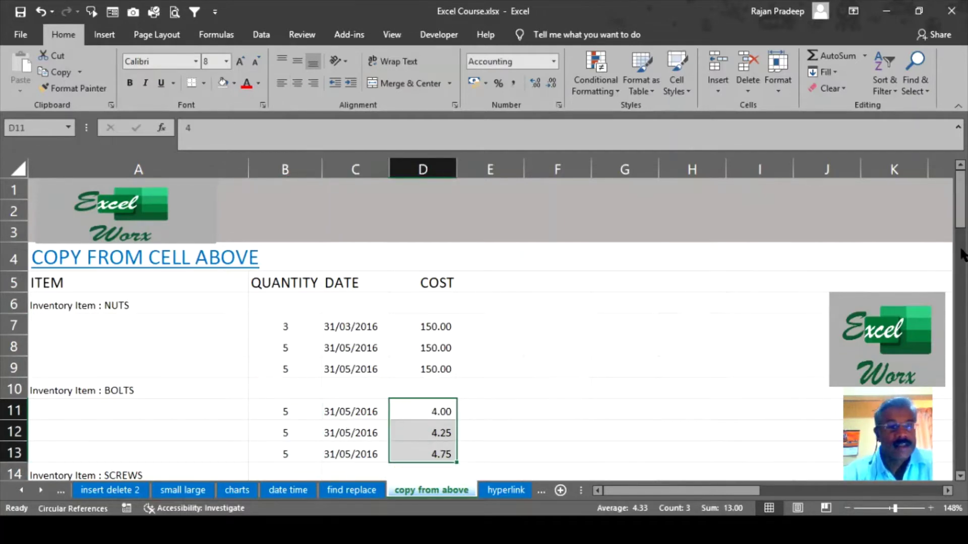
left_click_drag(963, 239, 964, 209)
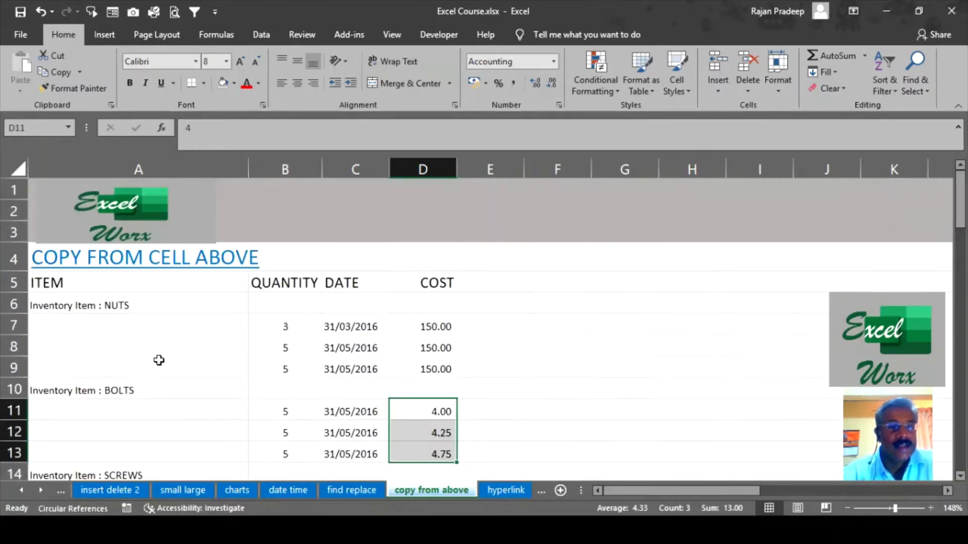
left_click_drag(171, 323, 172, 367)
left_click_drag(155, 414, 158, 451)
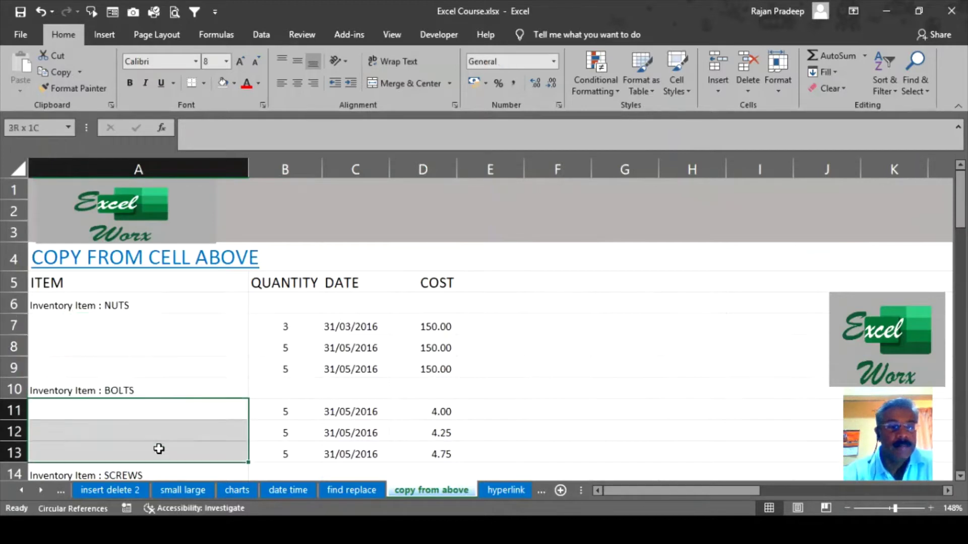
left_click_drag(964, 217, 959, 244)
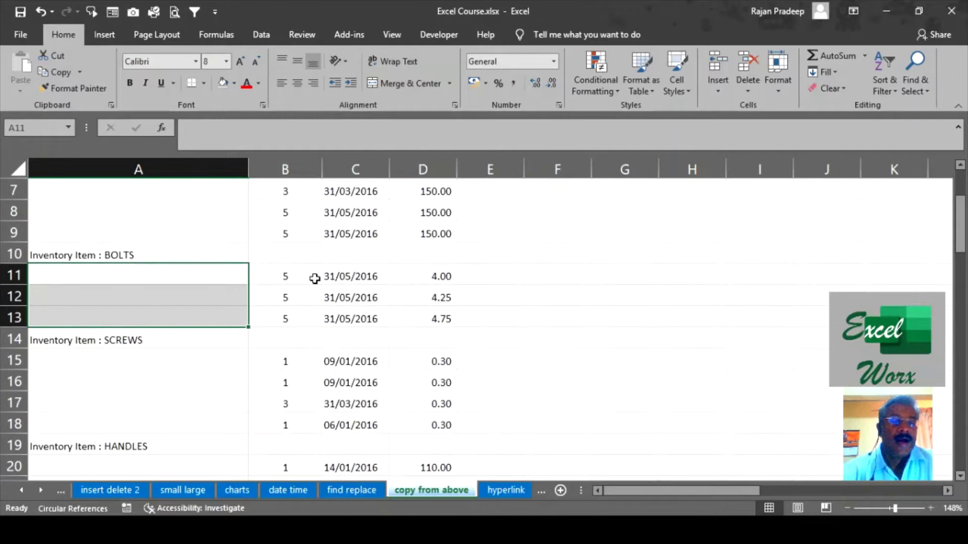
left_click_drag(210, 355, 213, 422)
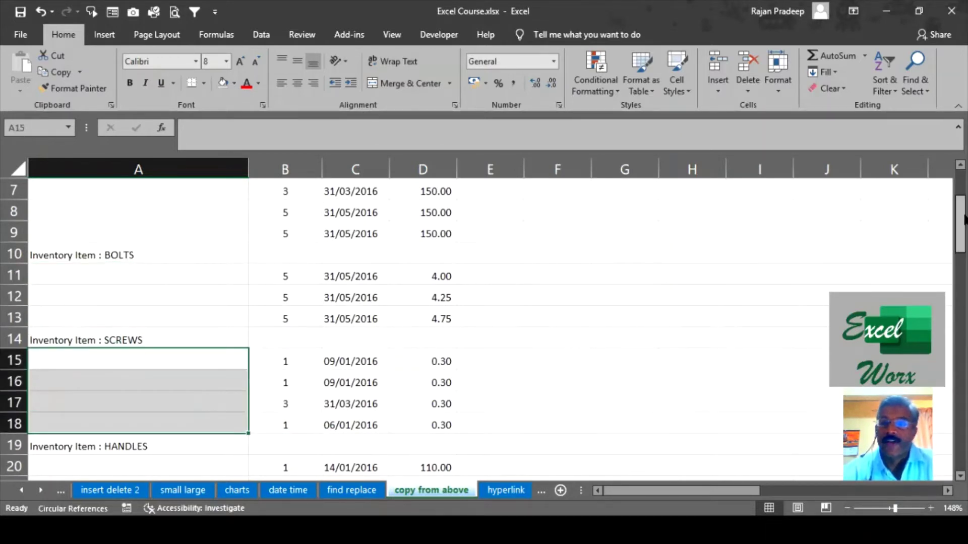
left_click_drag(961, 224, 957, 258)
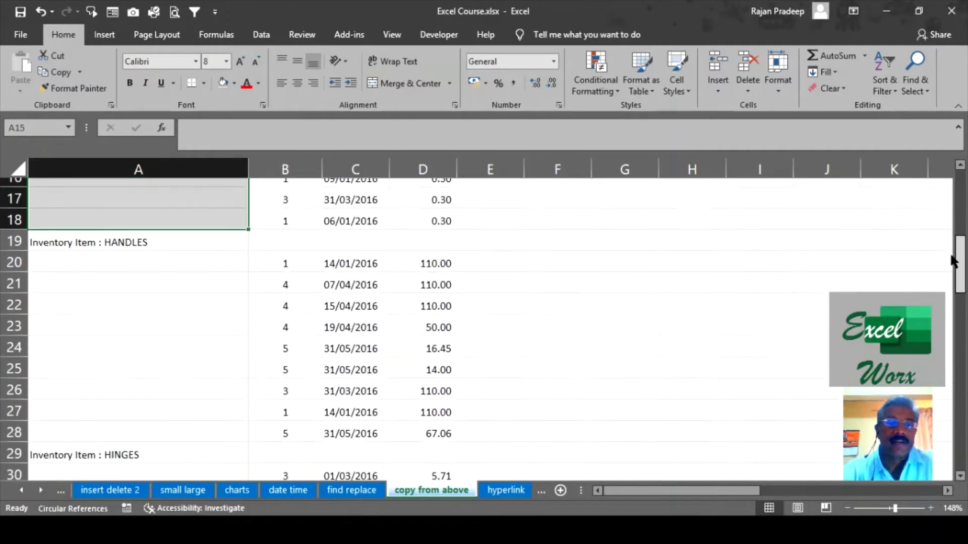
left_click_drag(201, 255, 211, 423)
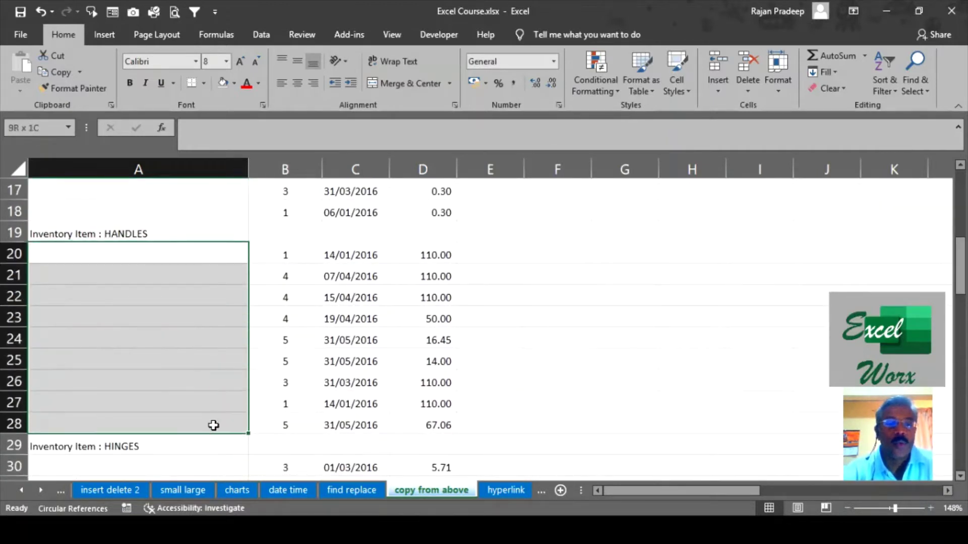
left_click_drag(162, 253, 168, 427)
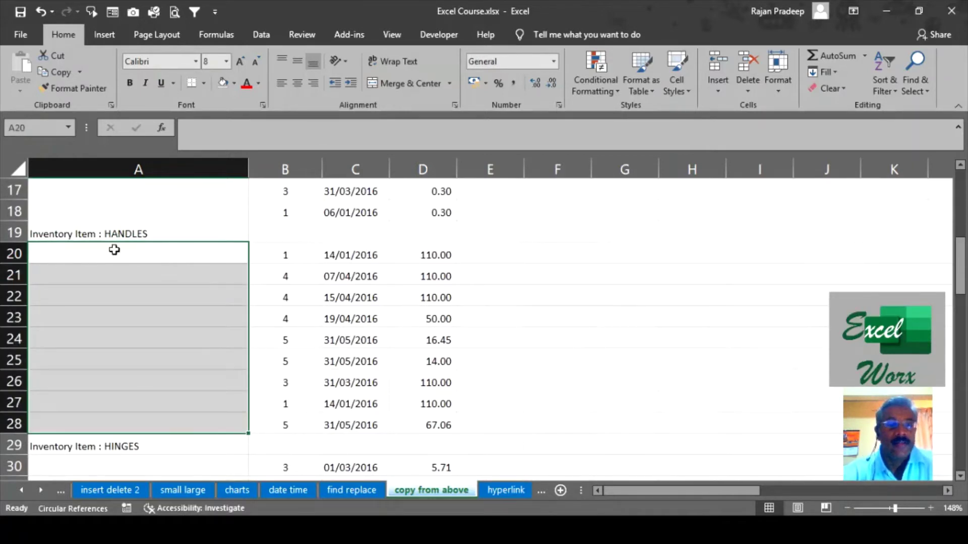
left_click_drag(157, 256, 160, 422)
left_click(172, 235)
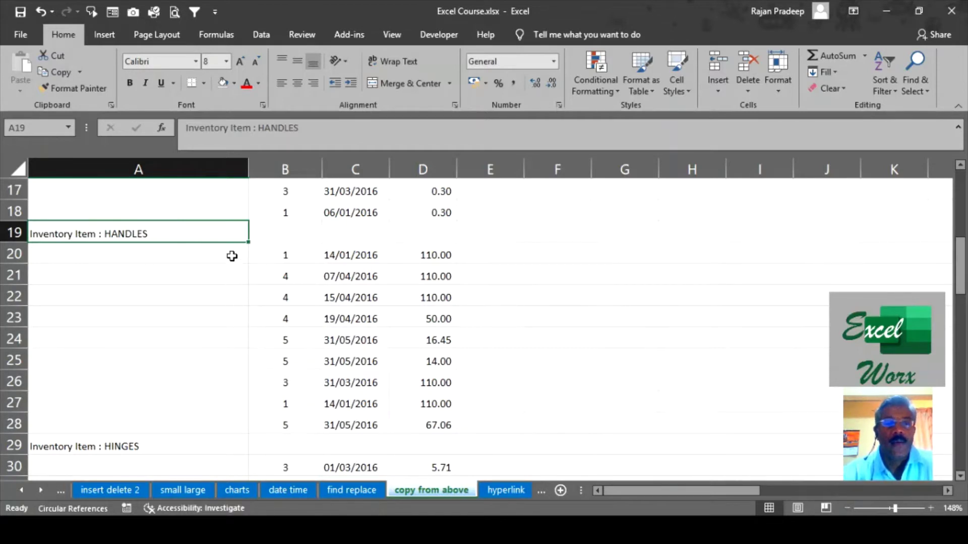
left_click_drag(232, 251, 225, 422)
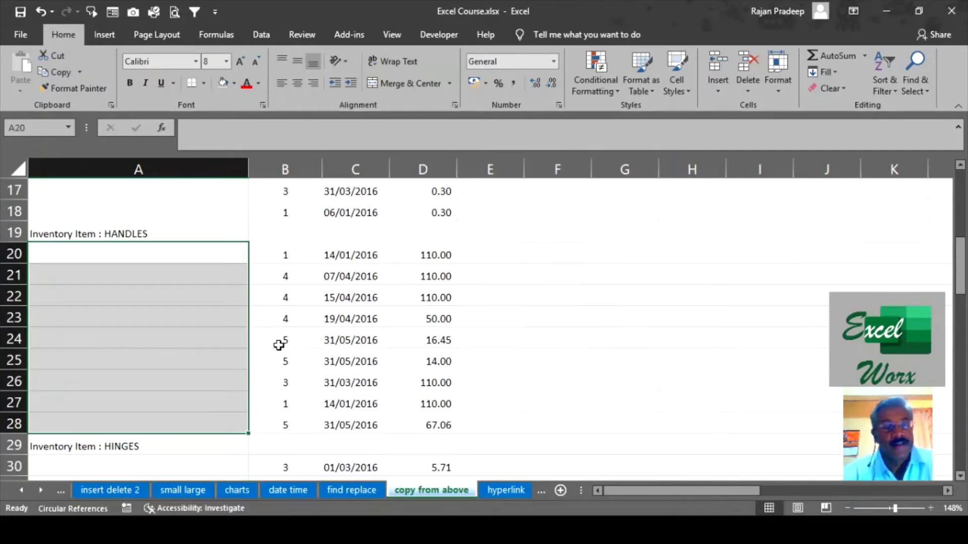
left_click(527, 335)
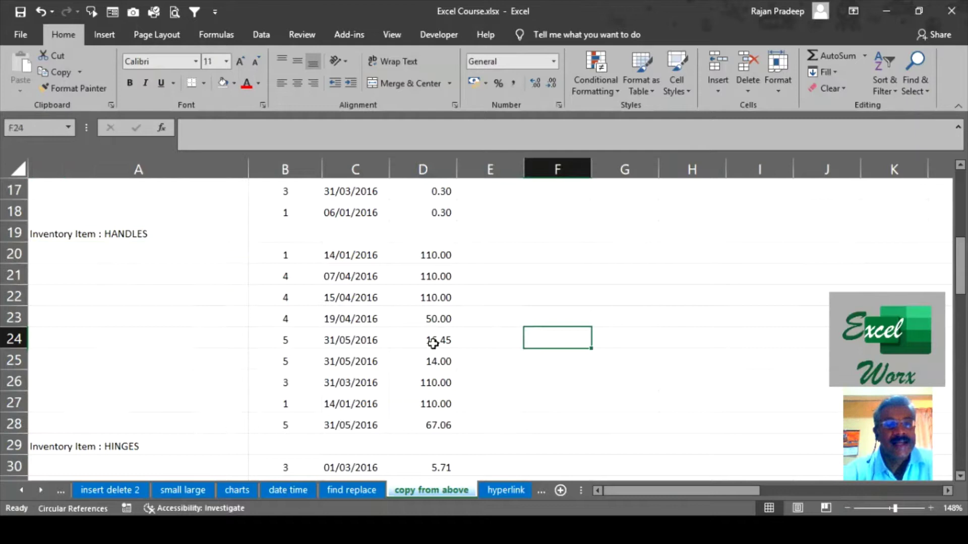
left_click(229, 236)
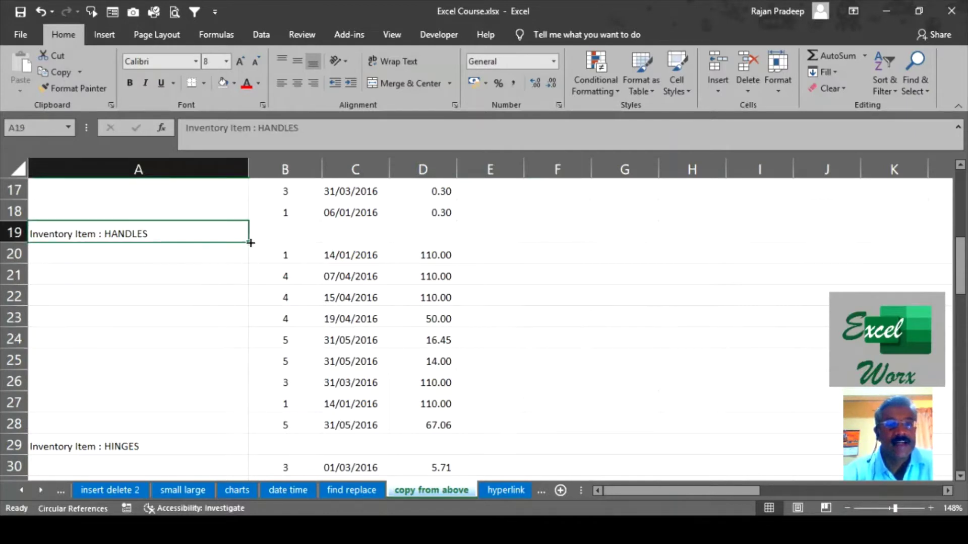
left_click_drag(251, 243, 242, 409)
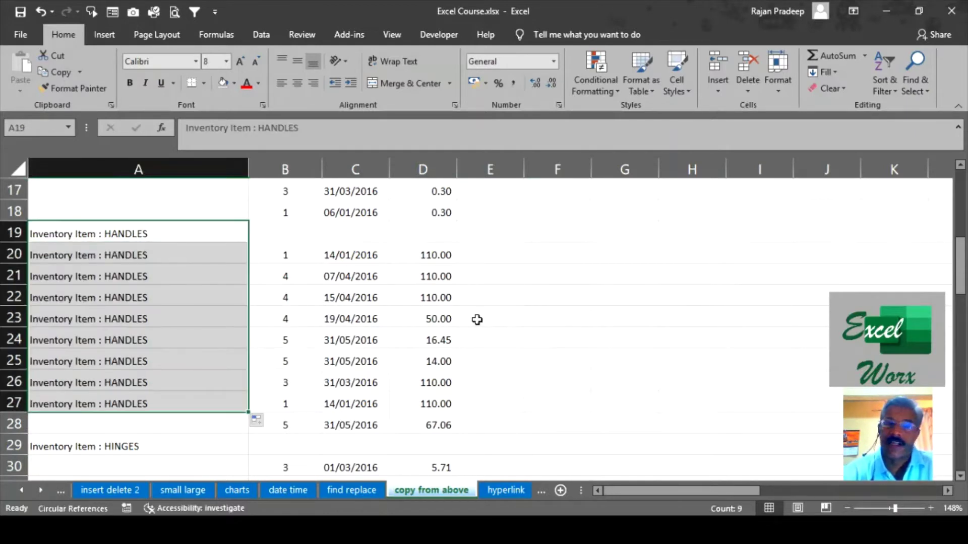
left_click(41, 11)
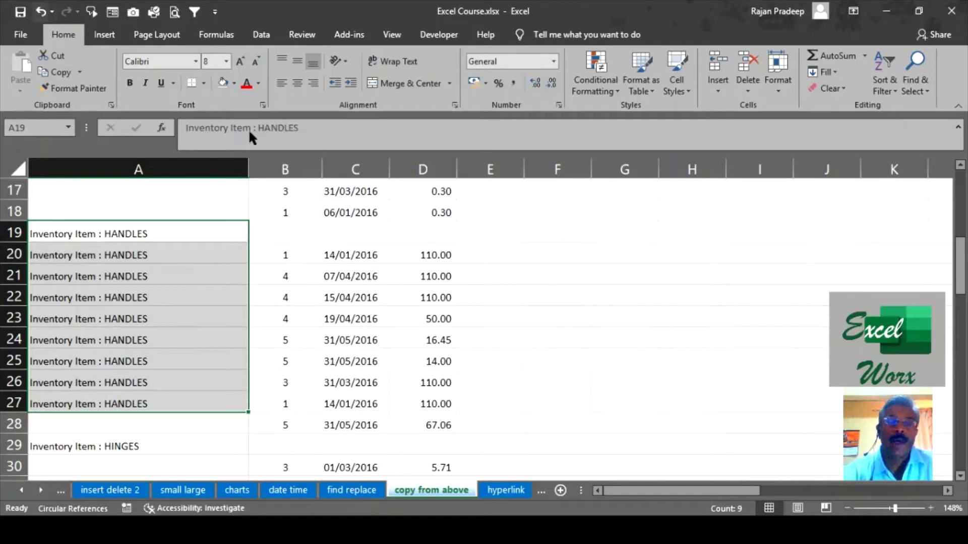
left_click(617, 276)
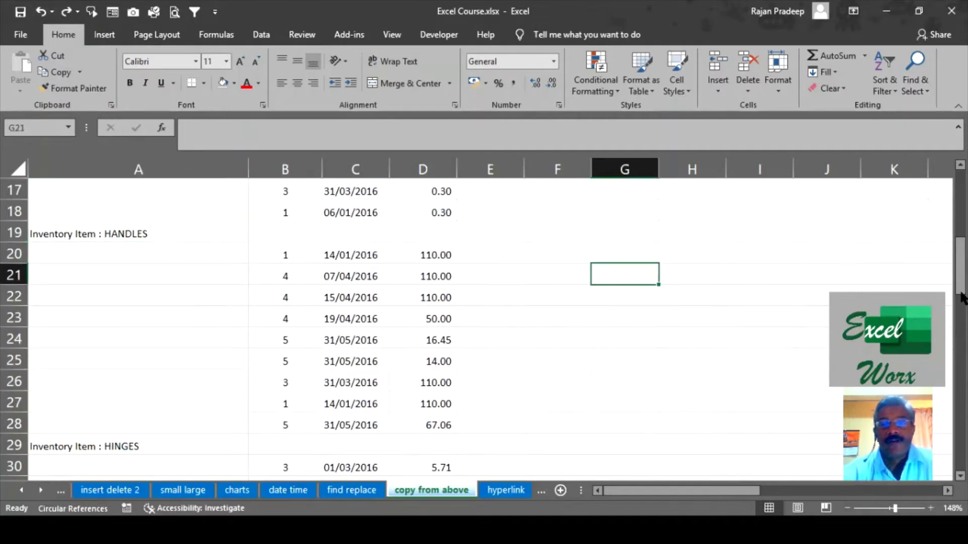
left_click_drag(960, 262, 960, 437)
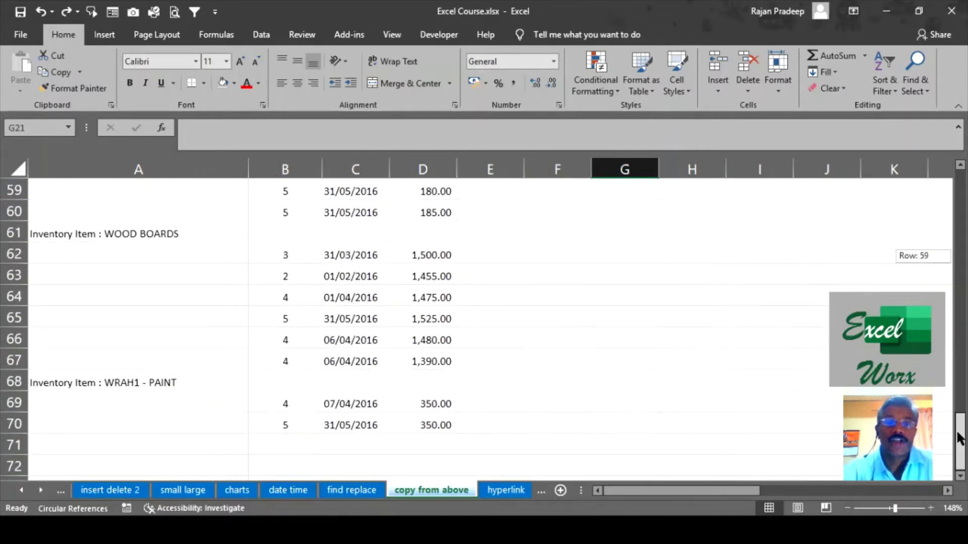
left_click_drag(960, 439, 960, 438)
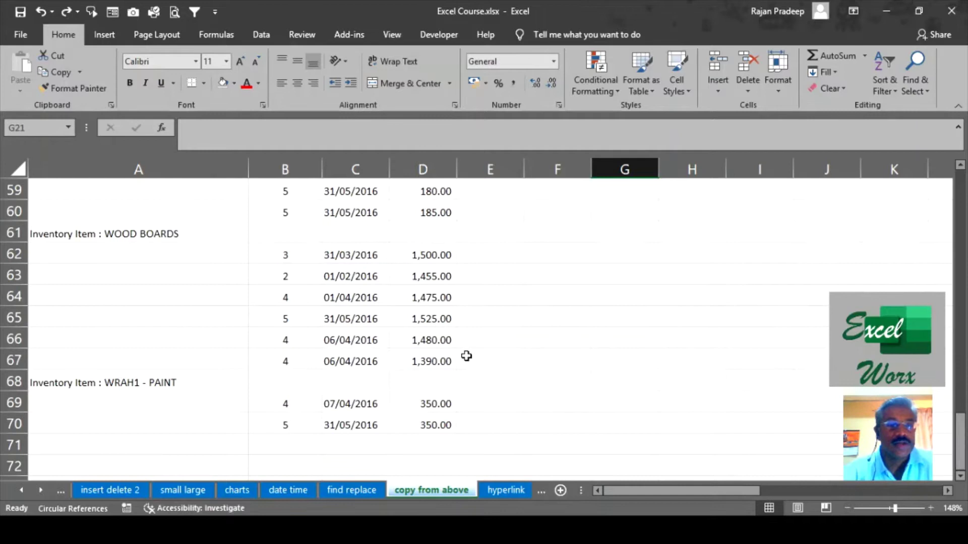
left_click(237, 235)
left_click_drag(249, 244, 246, 364)
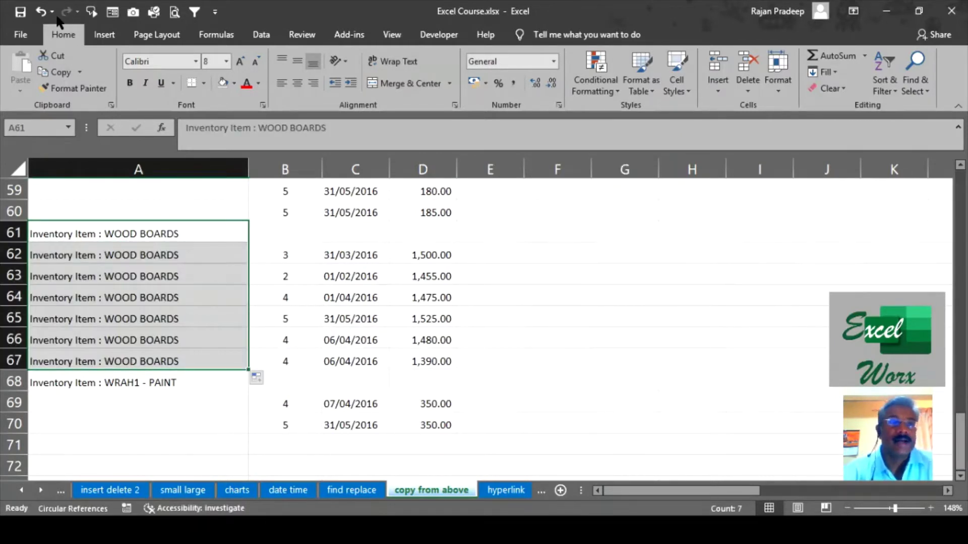
left_click(40, 11)
left_click(691, 333)
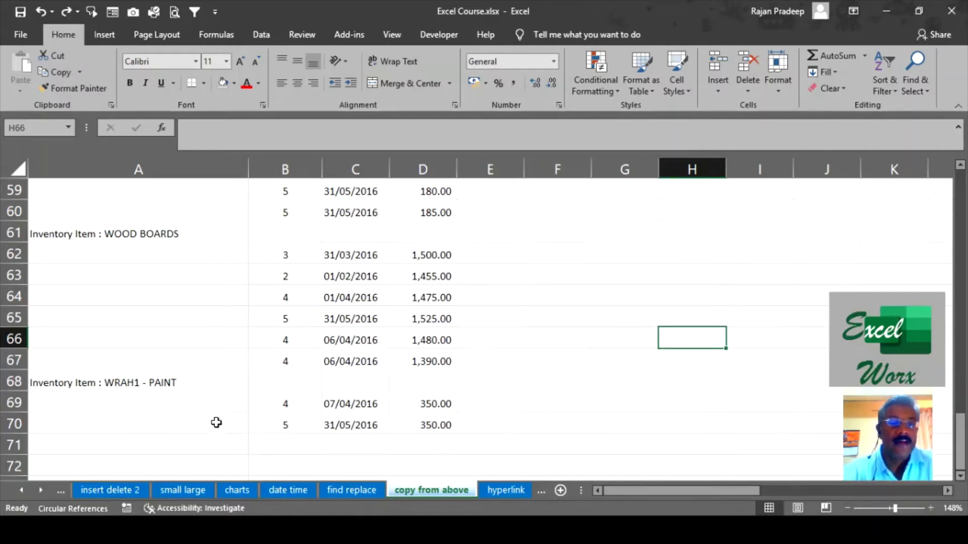
left_click_drag(215, 426, 186, 363)
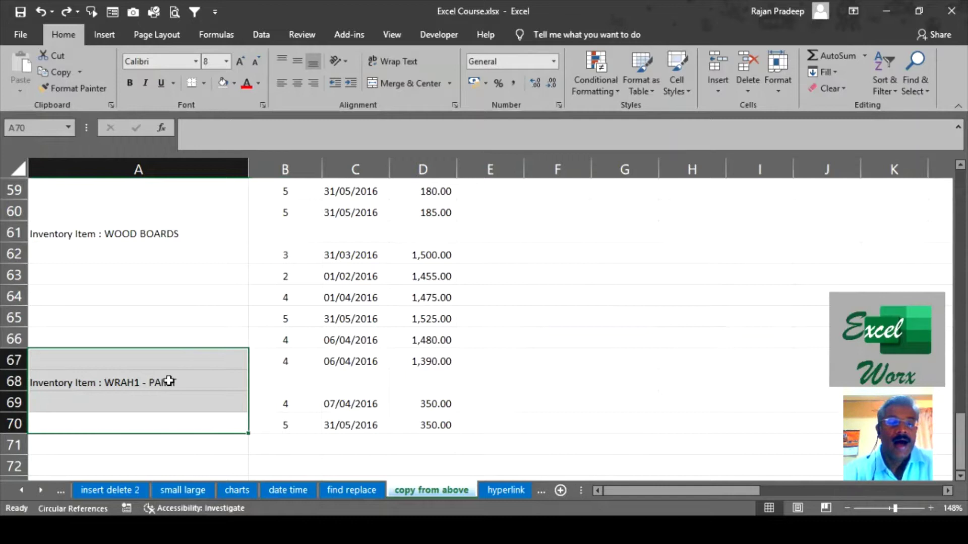
left_click_drag(184, 254, 184, 312)
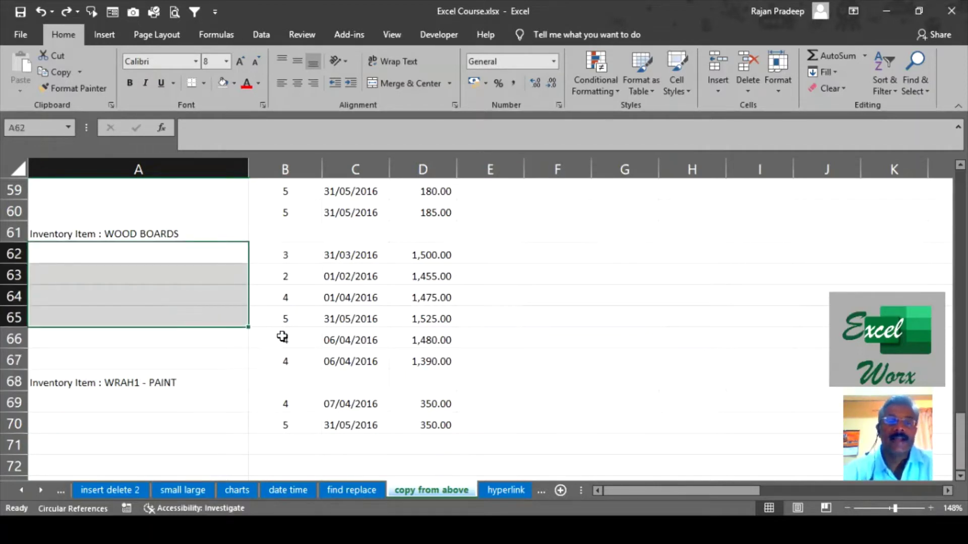
left_click(599, 335)
left_click(192, 235)
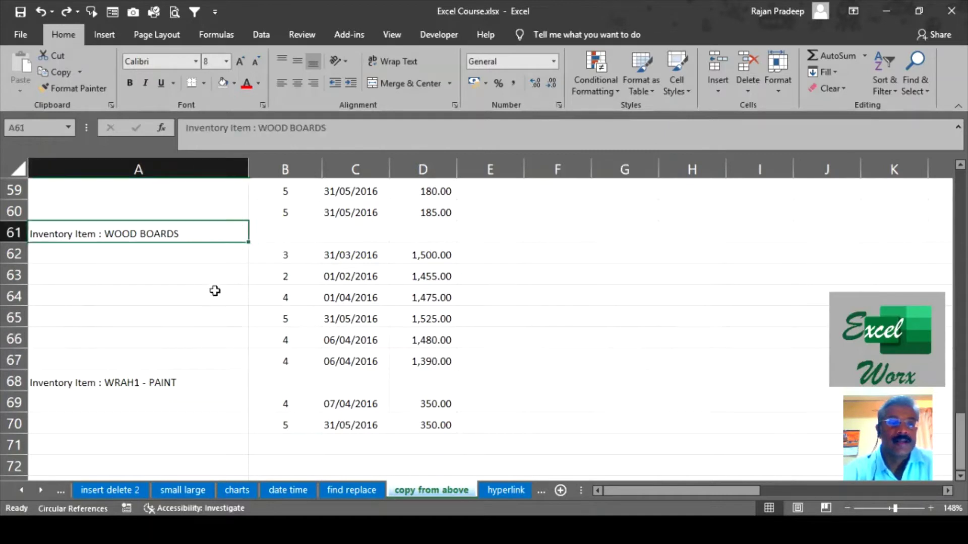
left_click_drag(205, 252, 189, 360)
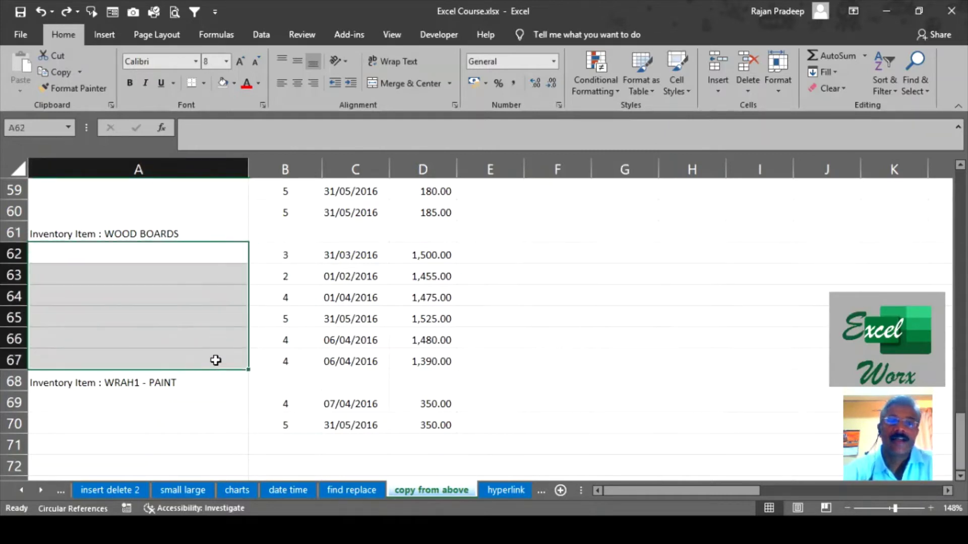
left_click(171, 386)
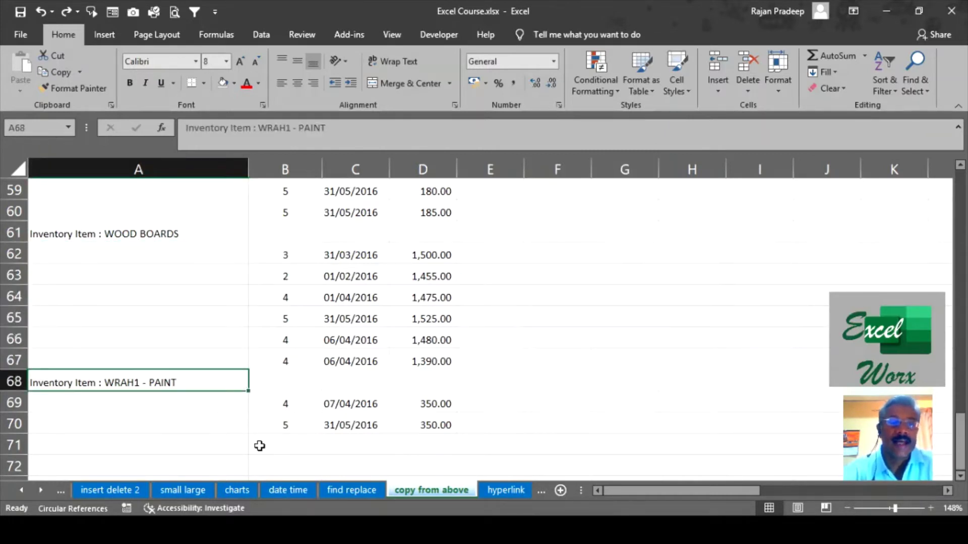
left_click_drag(226, 406, 219, 423)
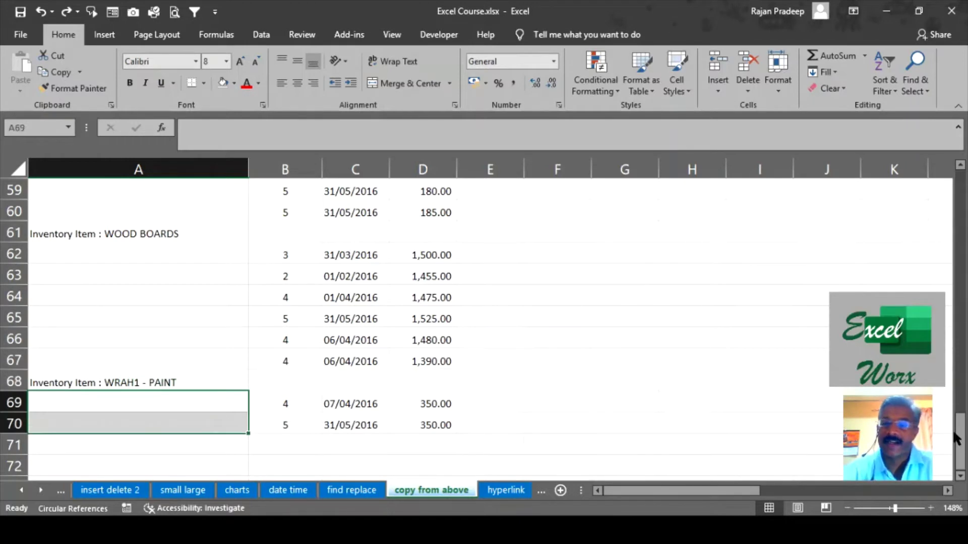
left_click_drag(959, 438, 957, 263)
left_click_drag(176, 230, 168, 273)
left_click(639, 275)
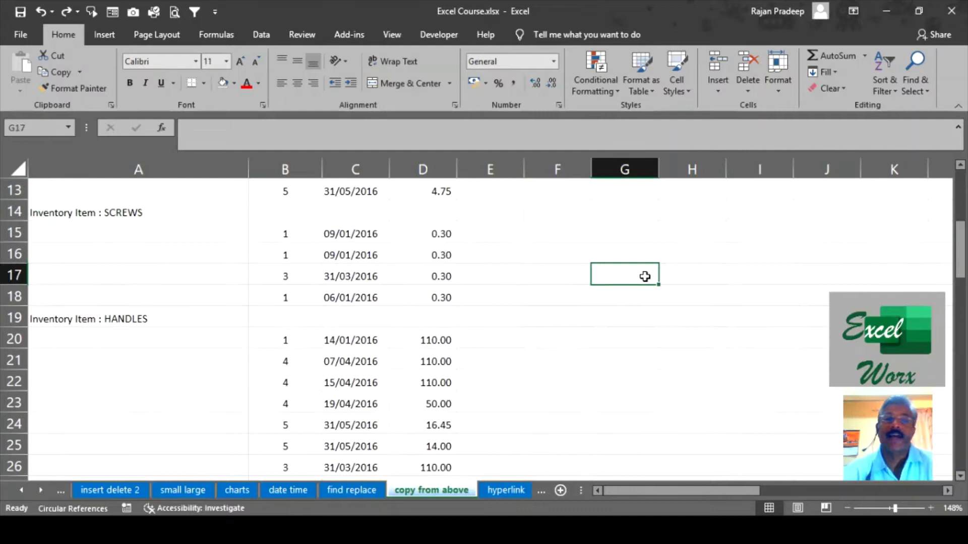
left_click_drag(959, 249, 959, 199)
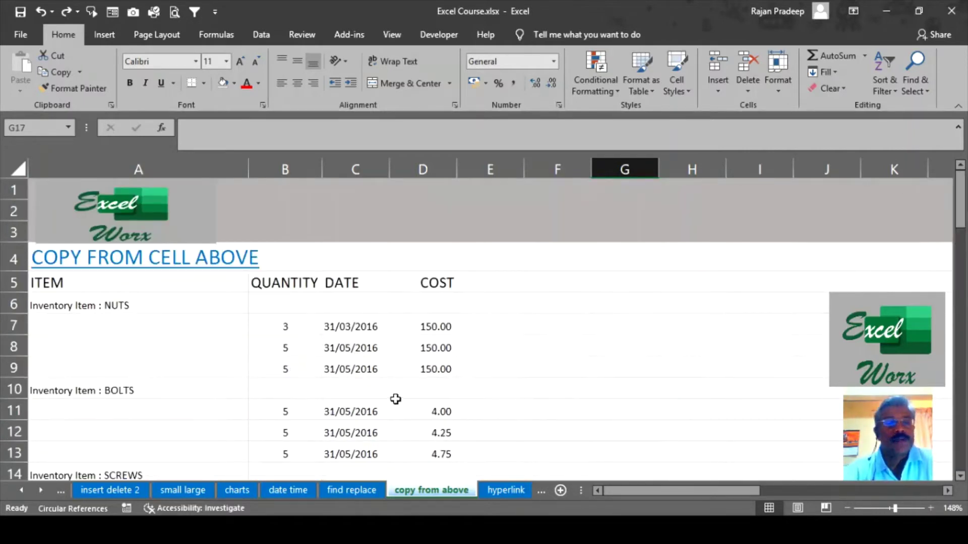
left_click(222, 307)
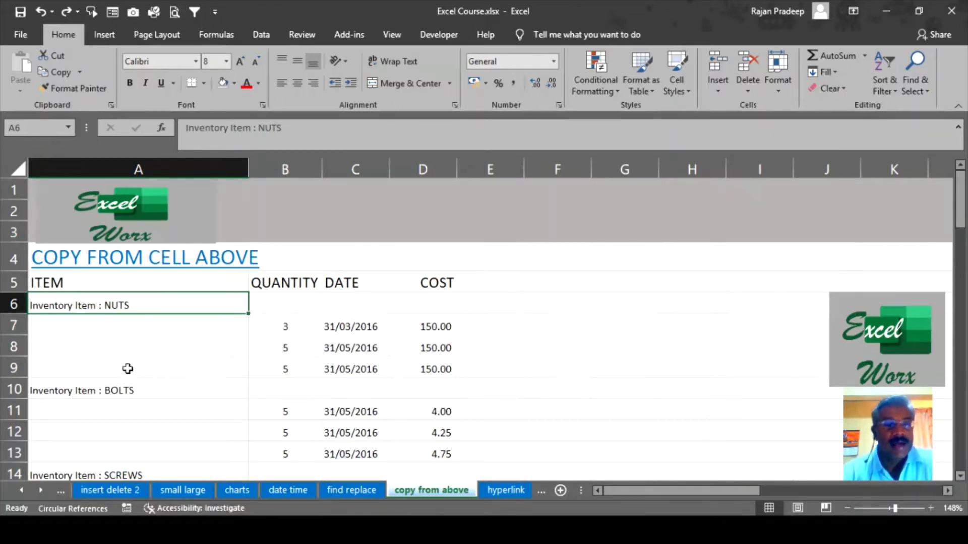
- Select column A from the NUTS heading in A6 down to A70, then scroll back up
left_click_drag(171, 297, 173, 402)
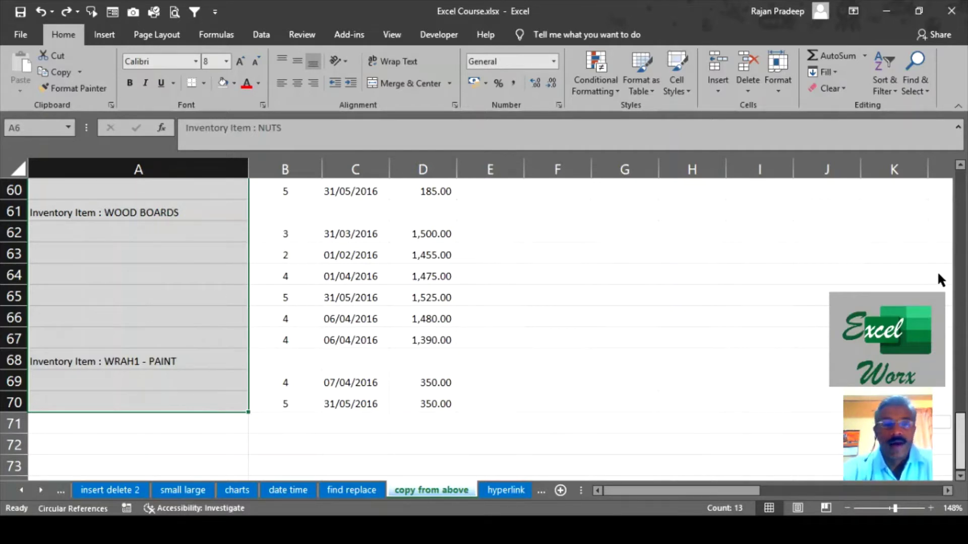
scroll(942, 181, "up", 20)
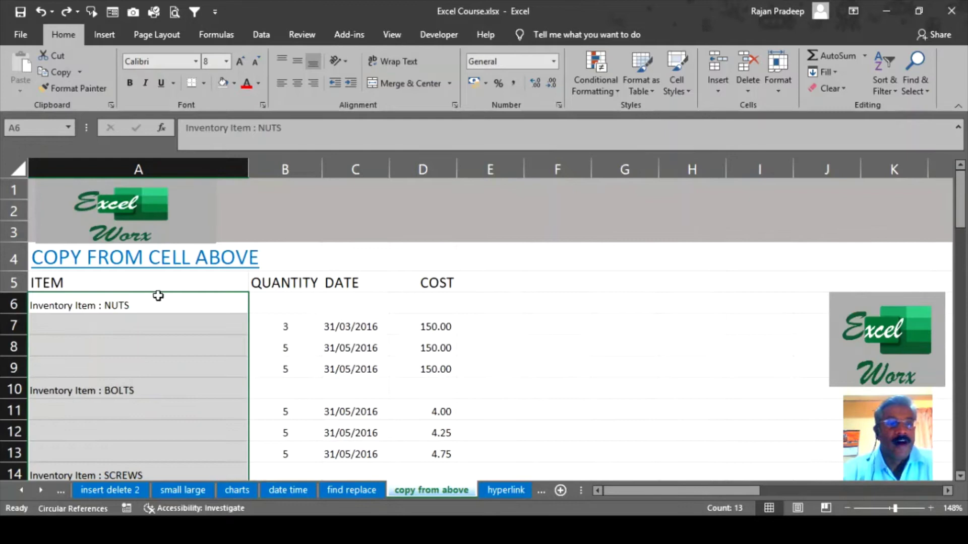
left_click_drag(960, 224, 932, 484)
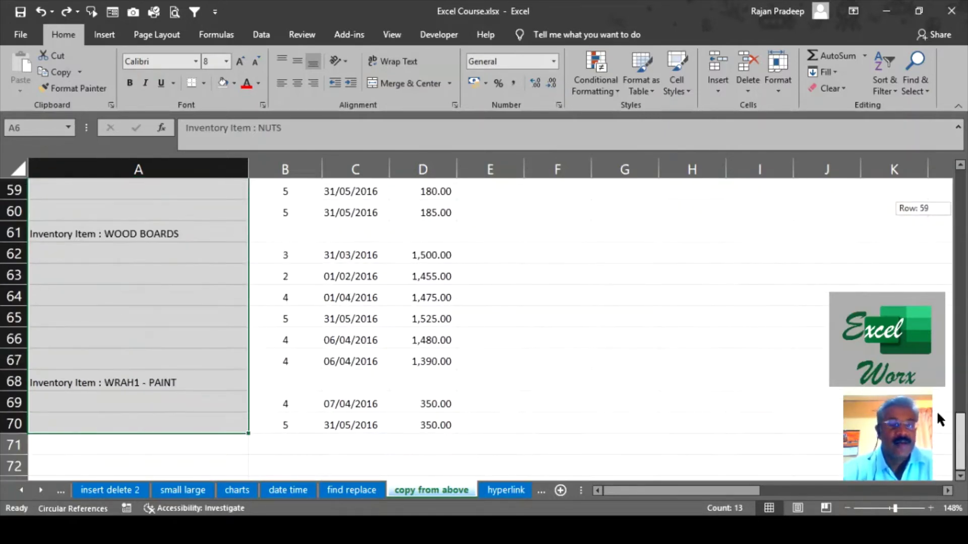
left_click_drag(939, 420, 950, 190)
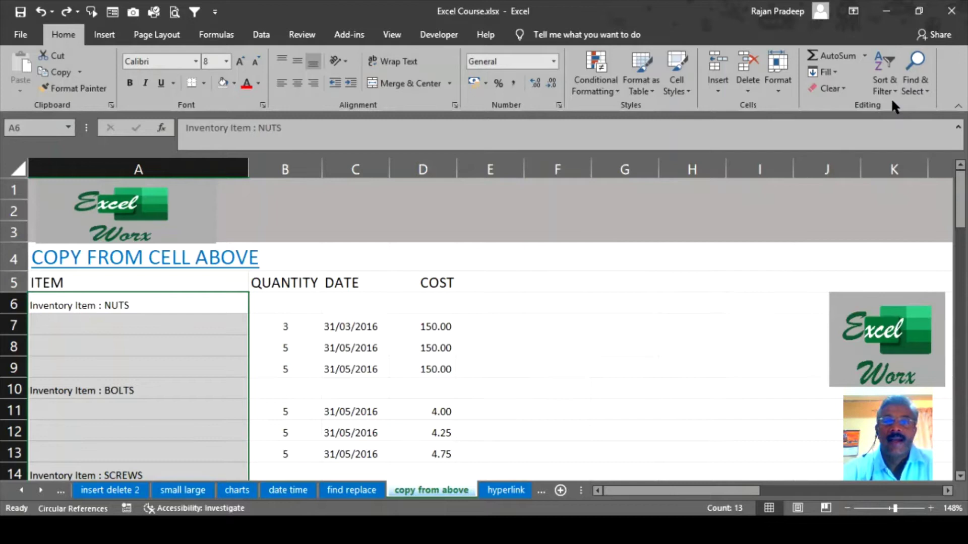
- Open Go To Special from Find & Select, move it aside, and choose Blanks
left_click(924, 91)
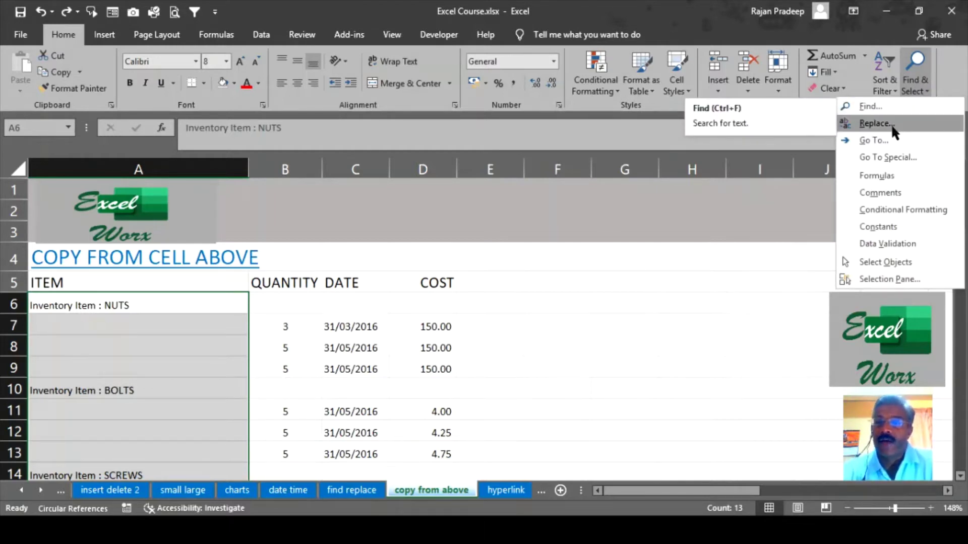
left_click(929, 160)
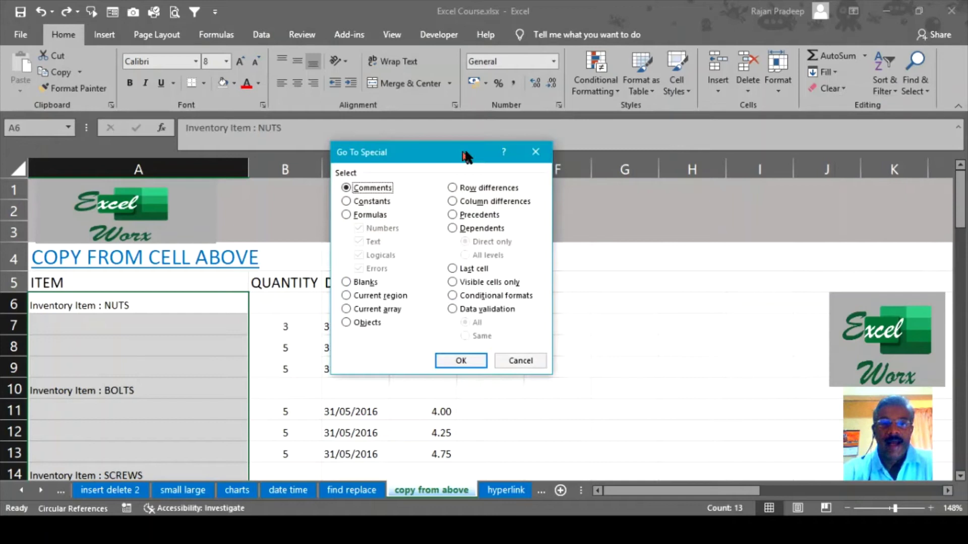
left_click_drag(459, 153, 642, 142)
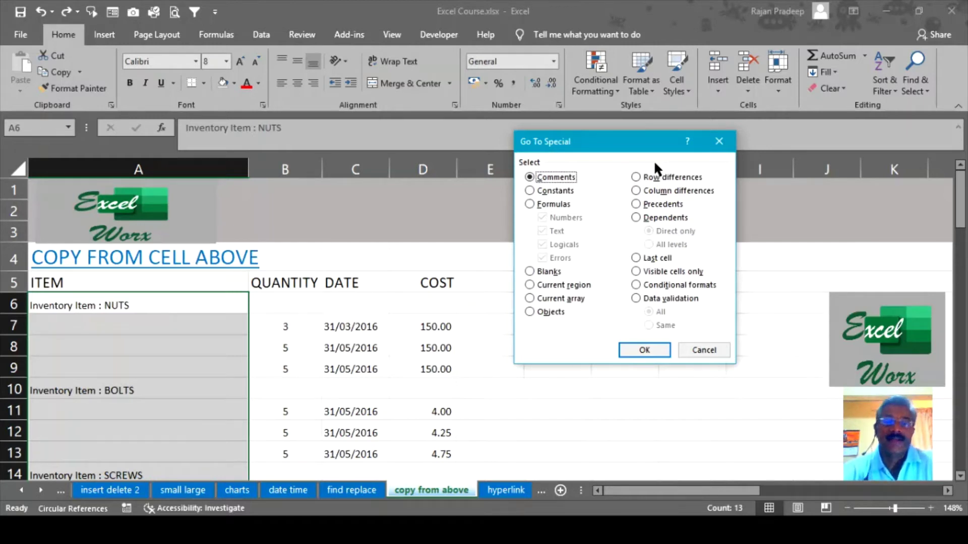
left_click(530, 271)
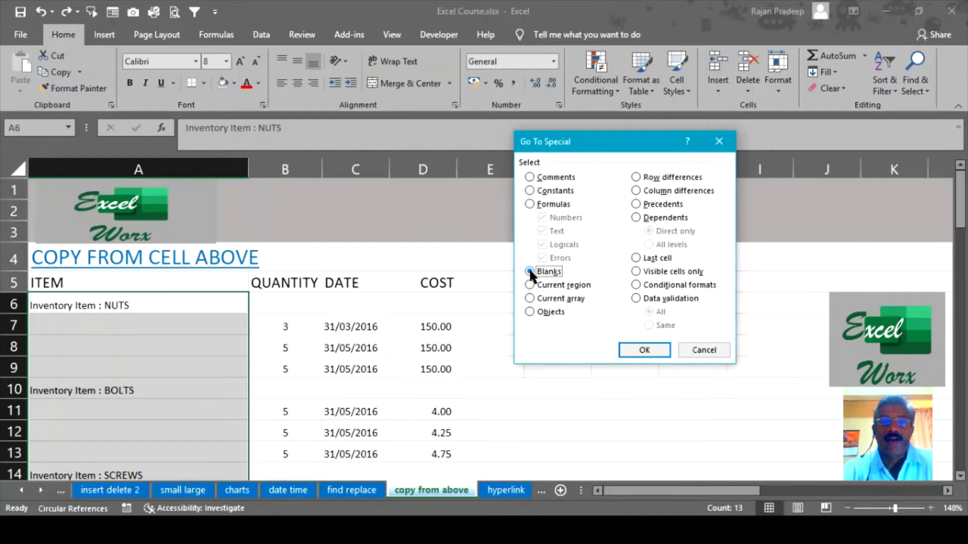
left_click(647, 349)
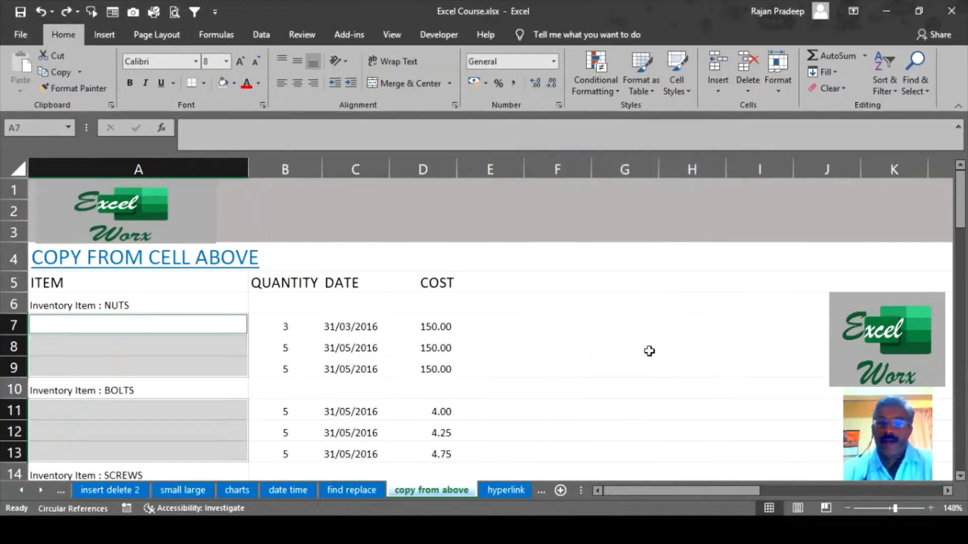
left_click_drag(959, 202, 960, 220)
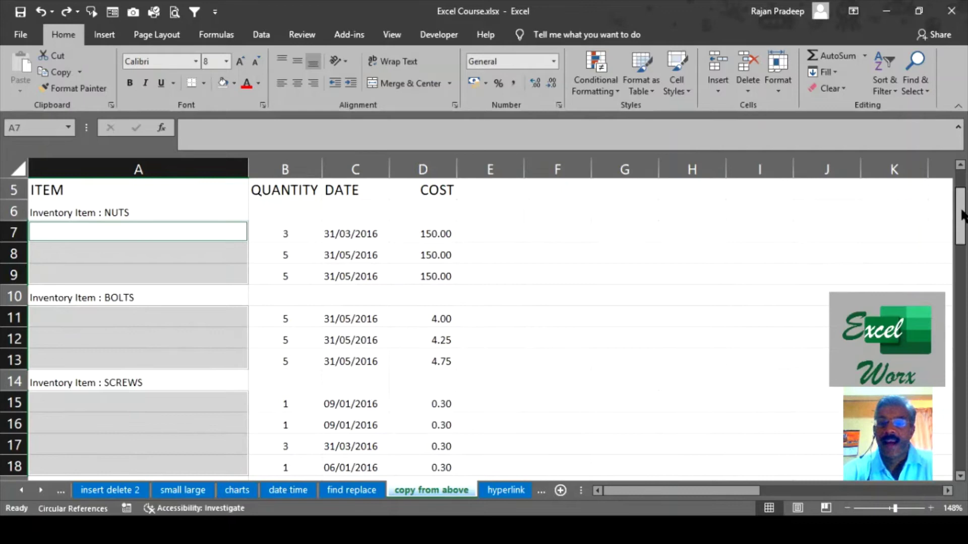
left_click_drag(959, 217, 951, 138)
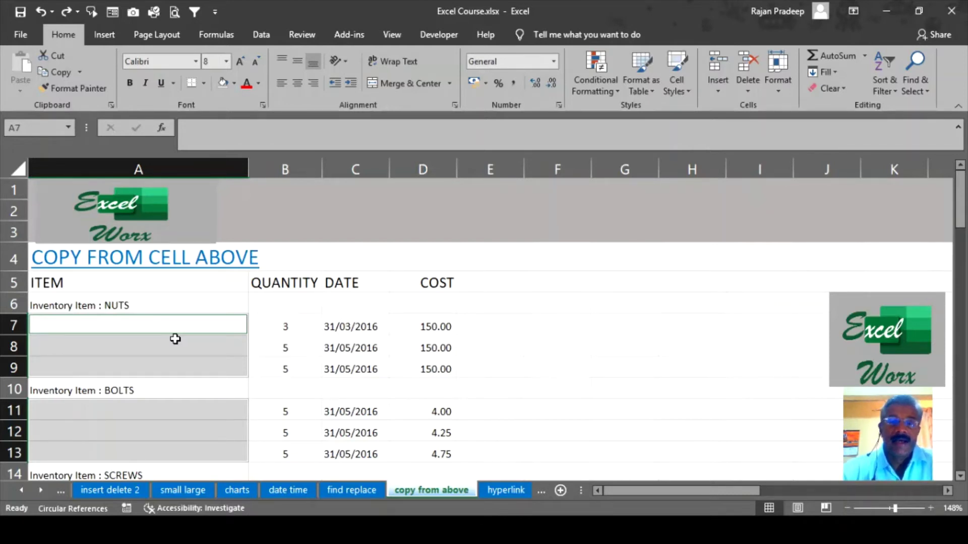
- Enter =A6 in A7 and commit with Ctrl+Enter to fill all selected blank item cells
type("=")
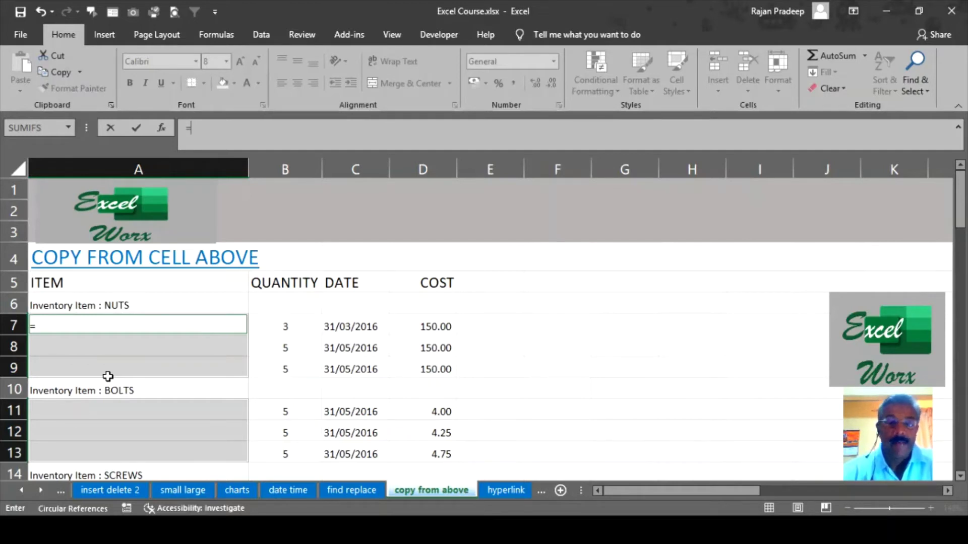
key("Up")
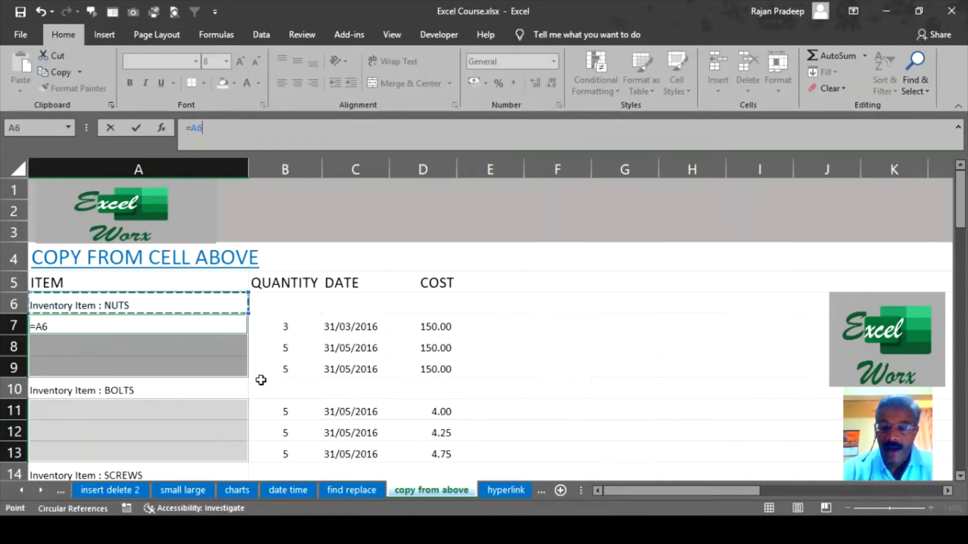
key("ctrl+Return")
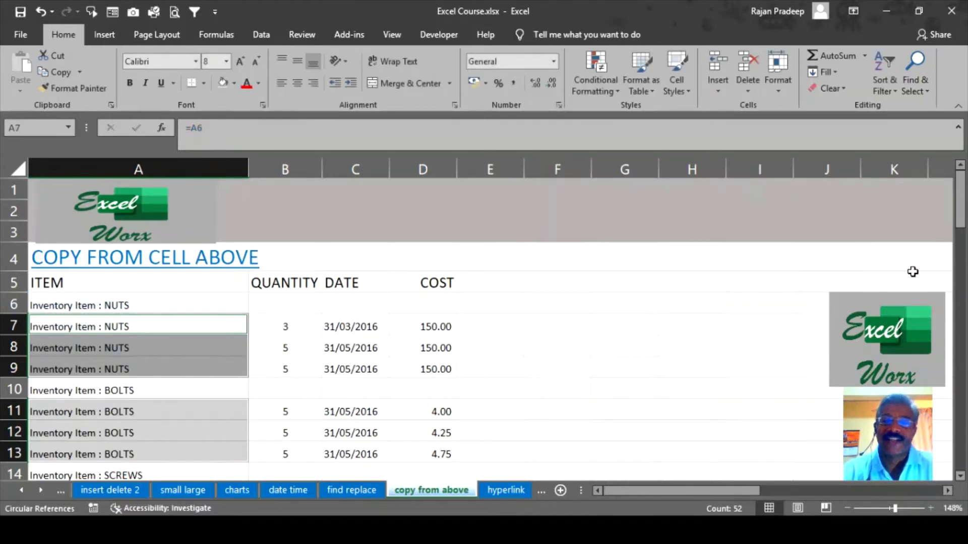
- Scroll down to row 70 to review the filled item names, scroll back, and delete them
left_click_drag(959, 202, 938, 455)
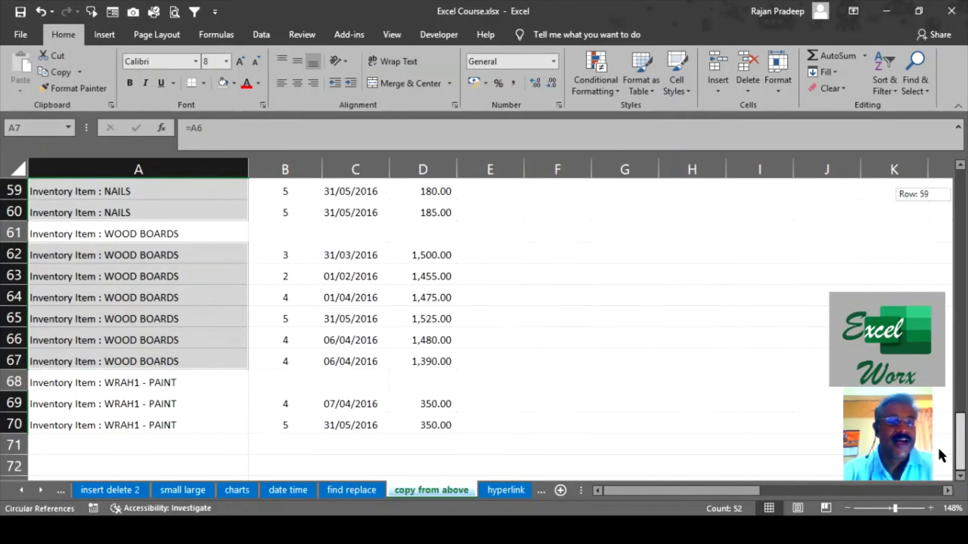
left_click_drag(938, 447, 960, 191)
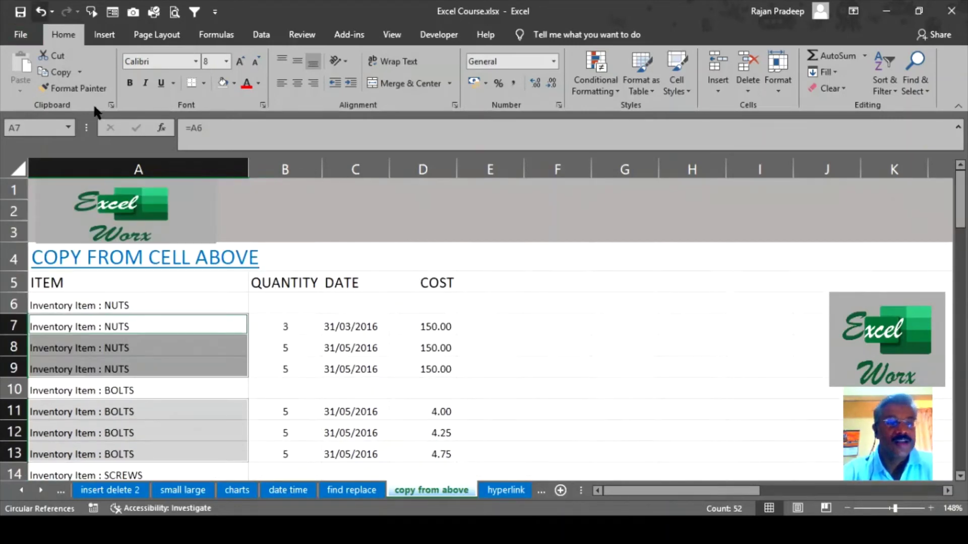
key("Delete")
- Select A6 through A70 in the item column and scroll back to the top
left_click(777, 363)
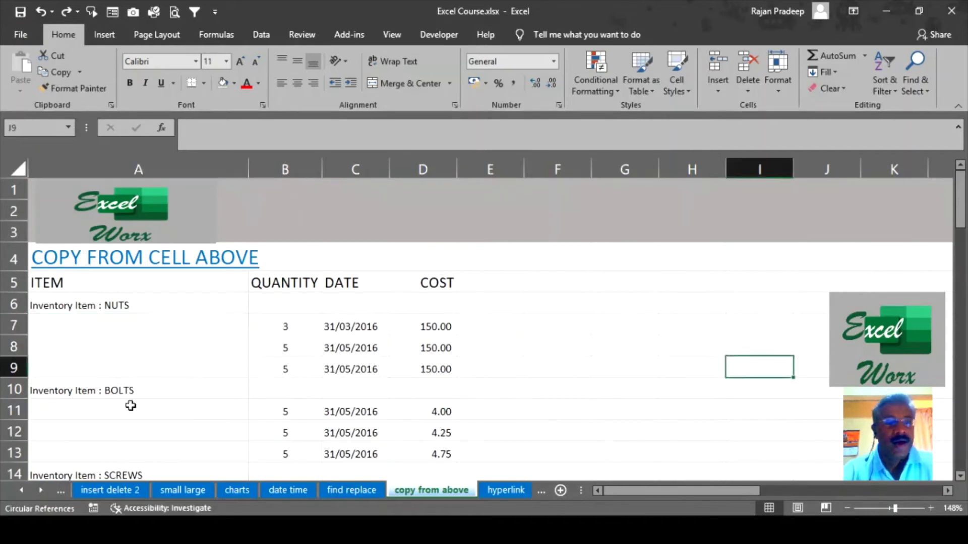
left_click(187, 306)
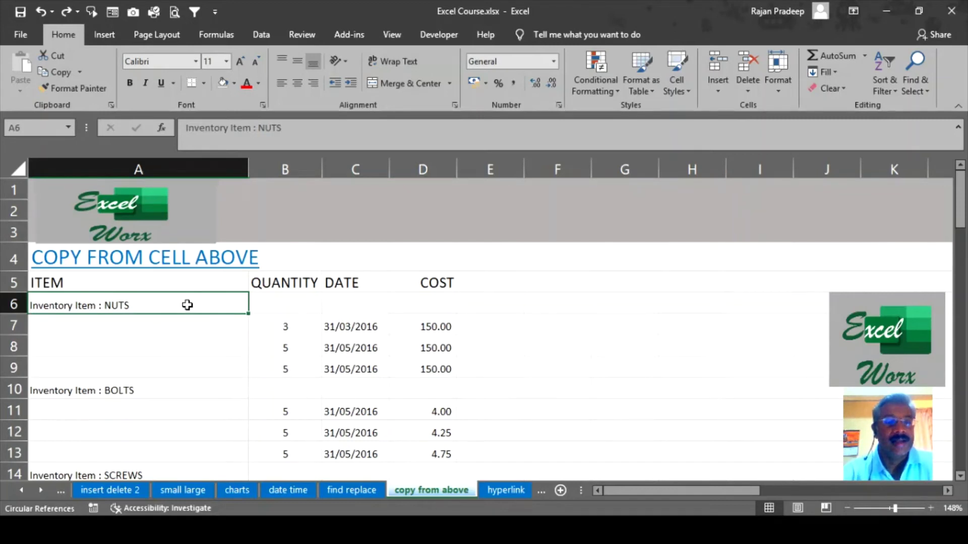
left_click_drag(187, 305, 214, 414)
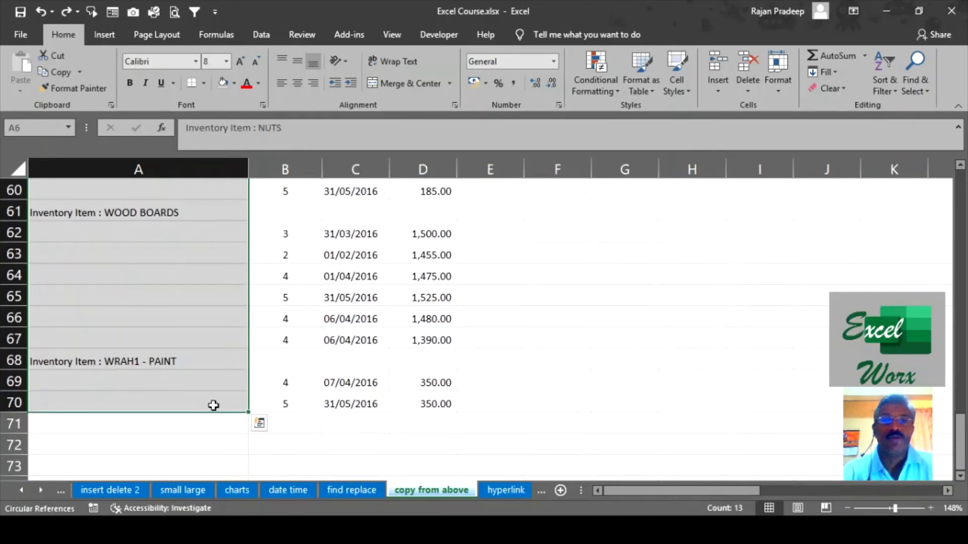
left_click_drag(963, 432, 960, 167)
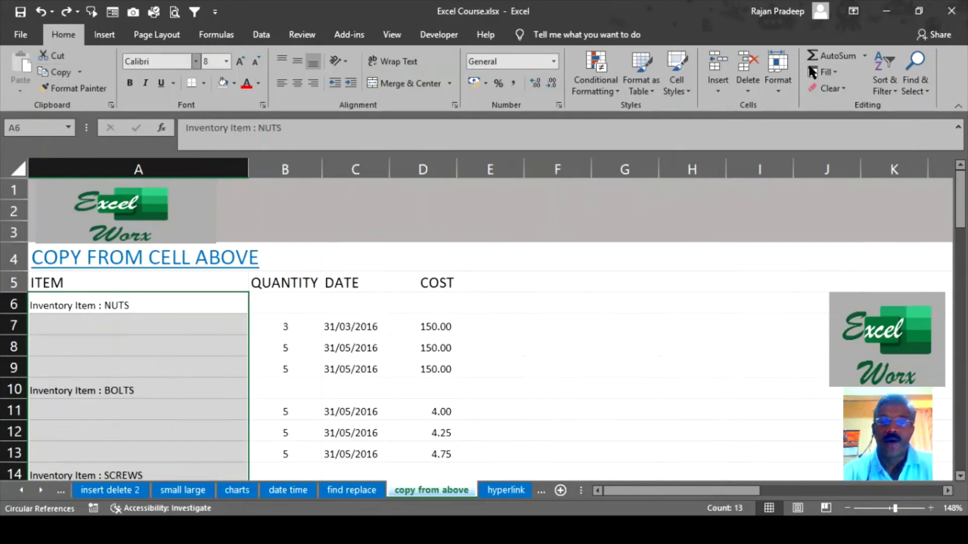
- Run Go To Special with Blanks to select only the empty item cells
left_click(917, 94)
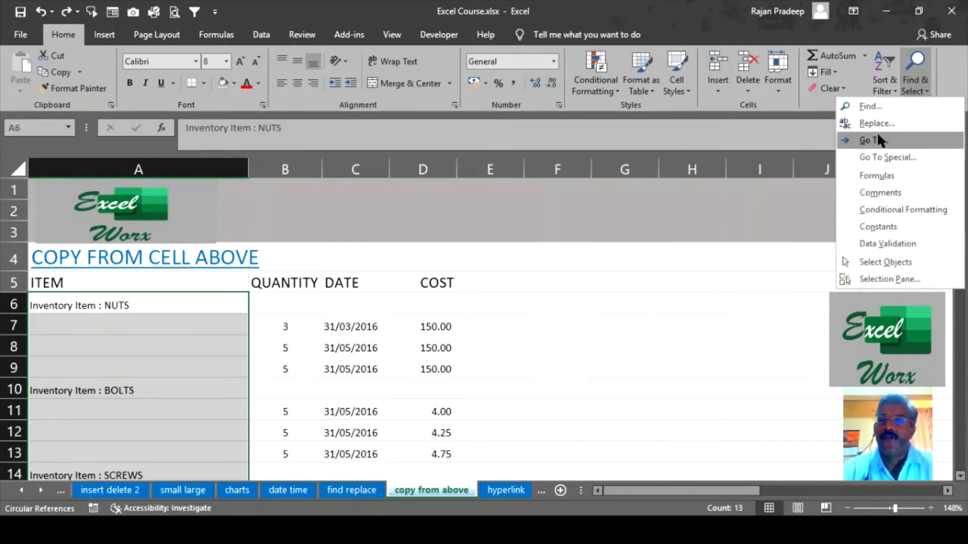
left_click(913, 156)
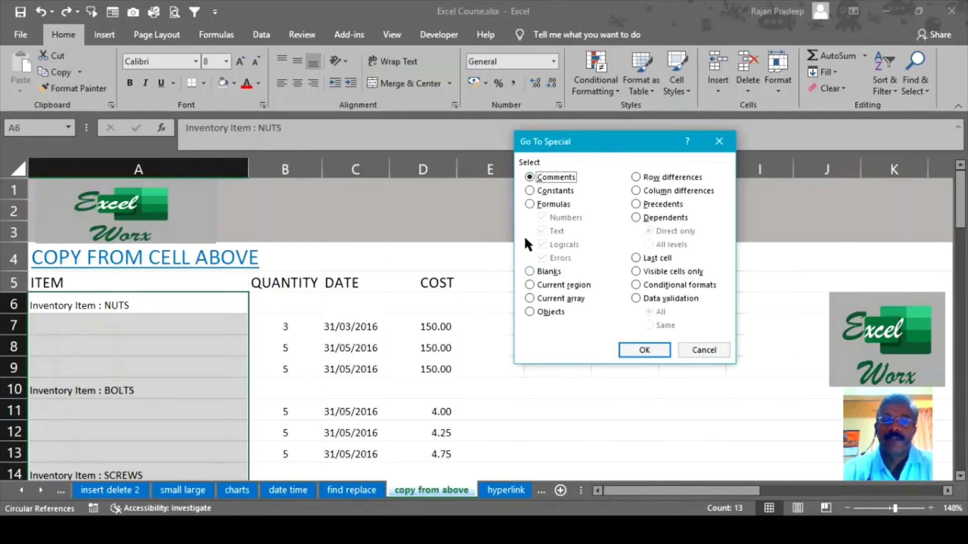
left_click(529, 270)
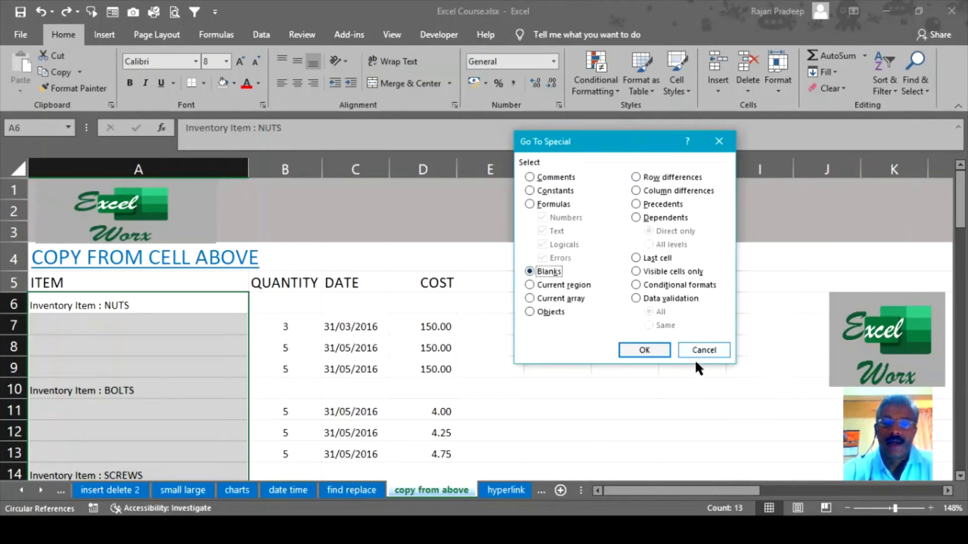
left_click(659, 349)
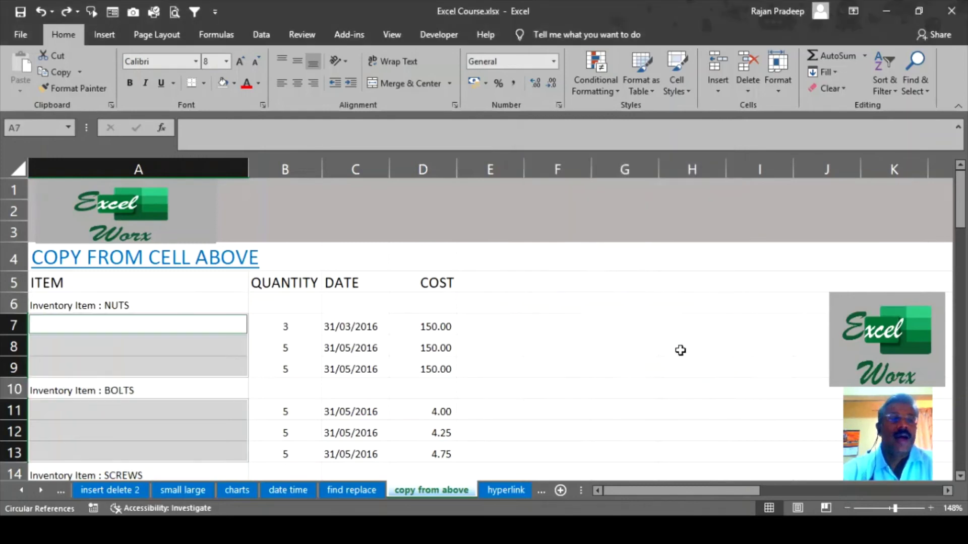
- Fill all blank item cells with =A6-style formulas via Ctrl+Enter, showing NUTS and BOLTS
left_click_drag(959, 199, 944, 183)
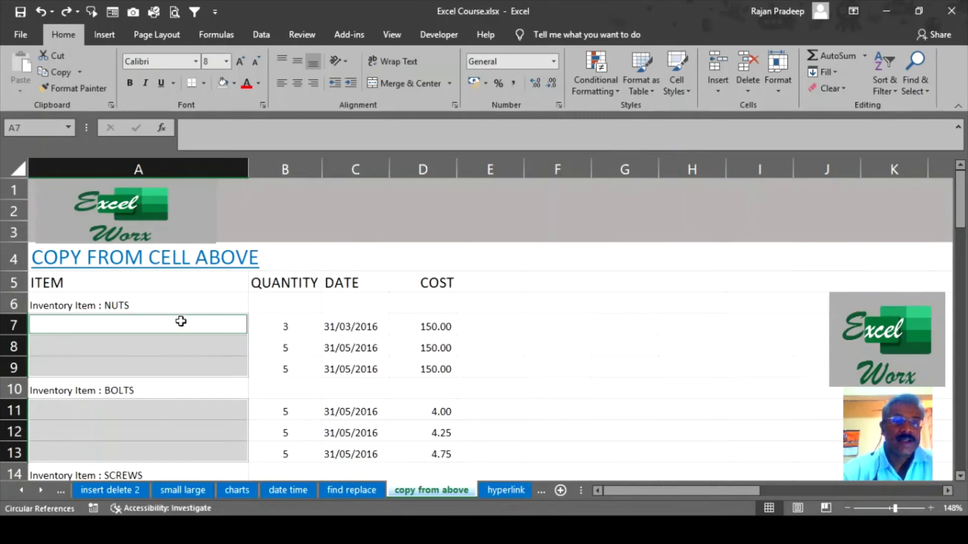
type("=")
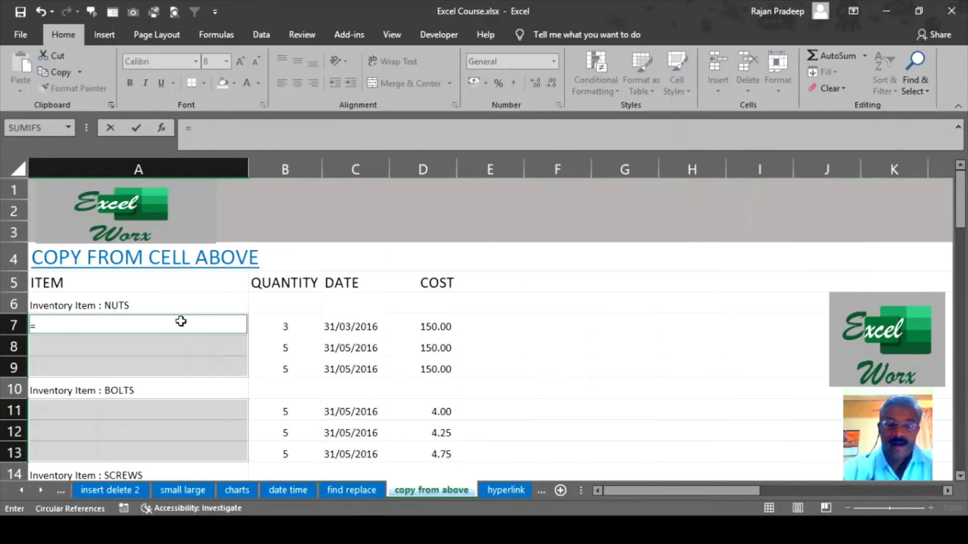
key("Up")
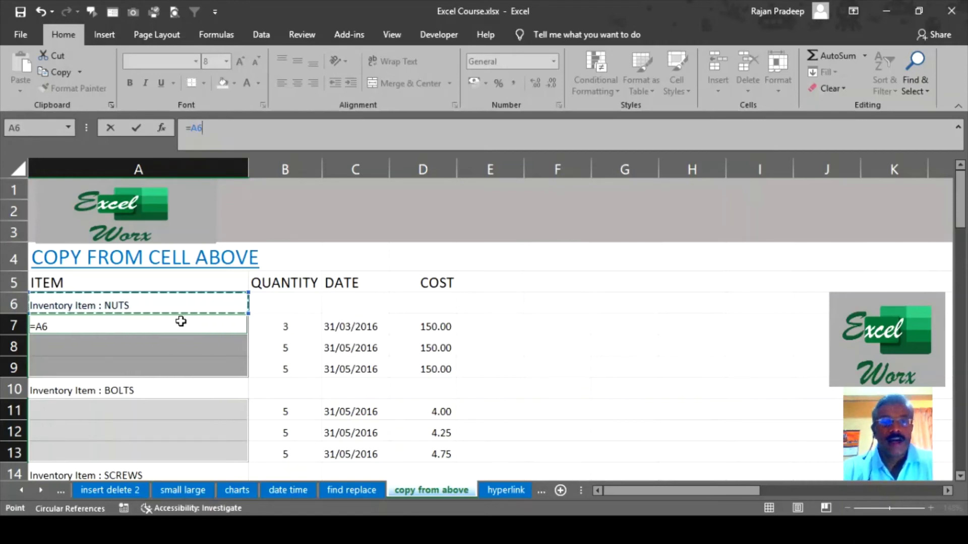
key("ctrl+Return")
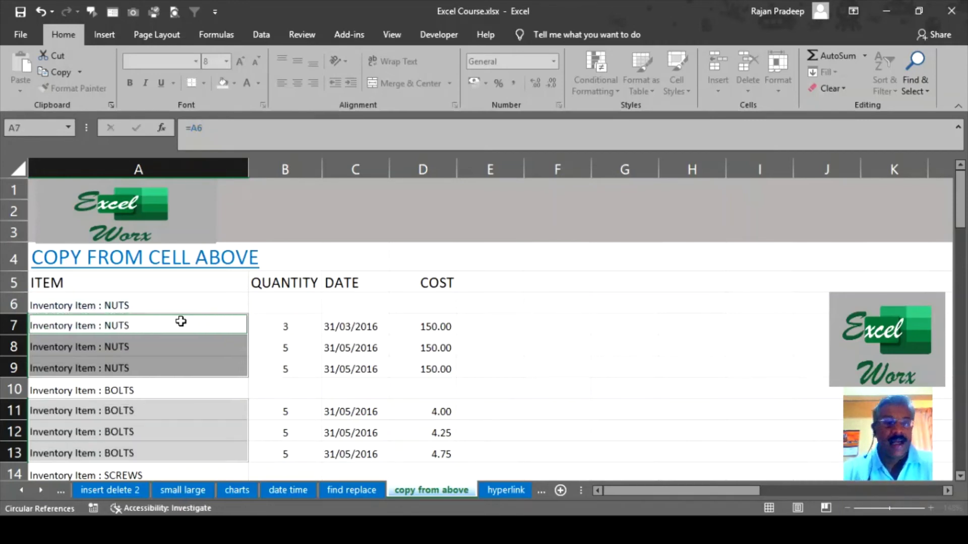
left_click(677, 344)
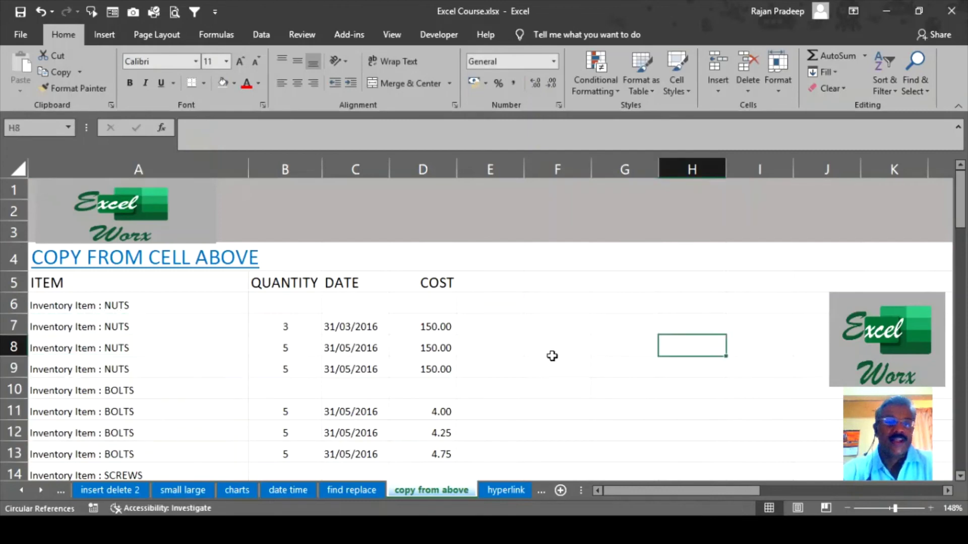
mouse_move(961, 209)
left_mouse_down()
mouse_move(961, 460)
mouse_move(961, 199)
left_mouse_up()
left_click(769, 313)
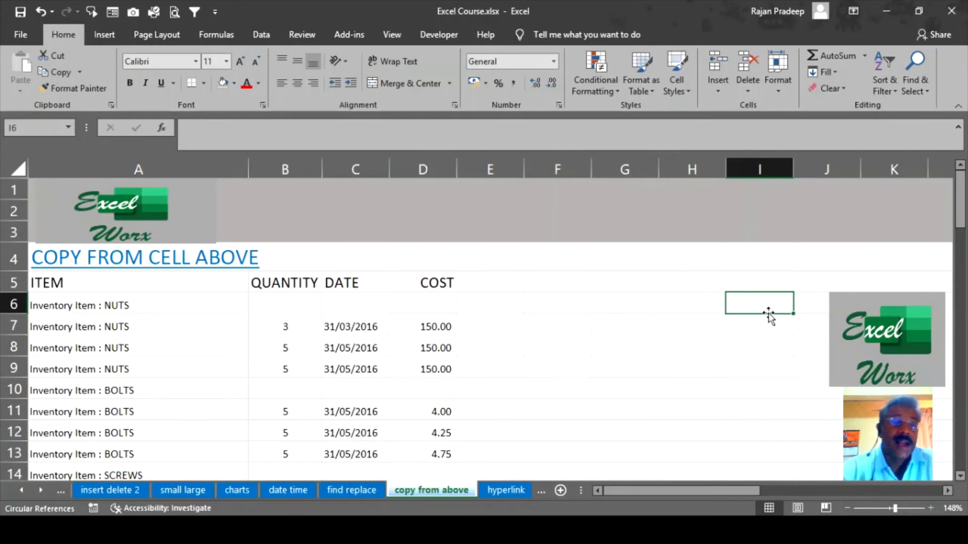
left_click_drag(143, 348, 154, 429)
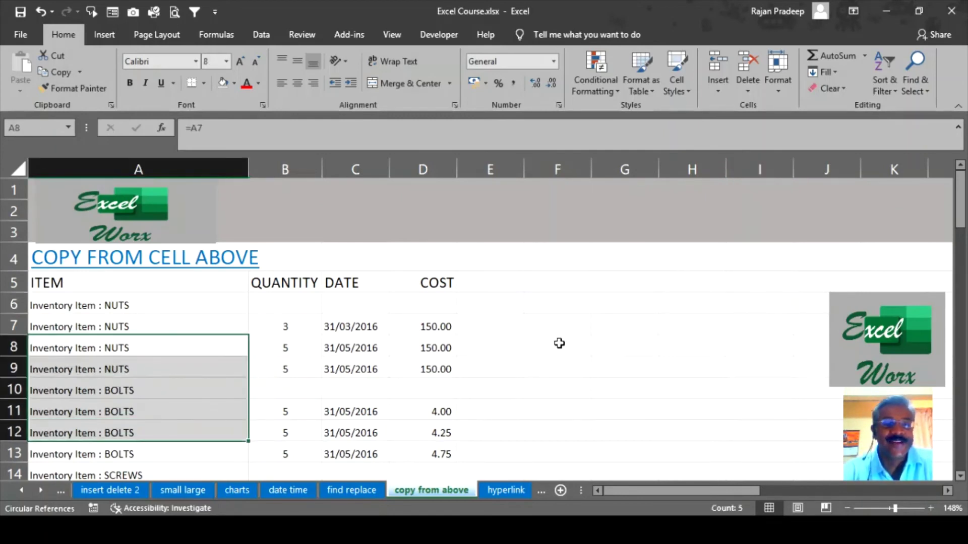
left_click(602, 352)
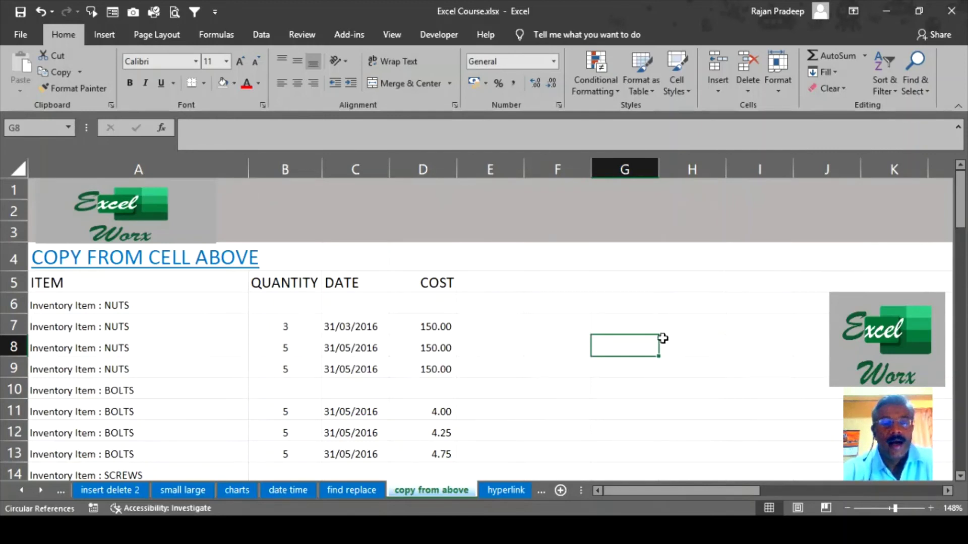
- Undo the fill, then start a =A6 formula in A7
left_click(42, 17)
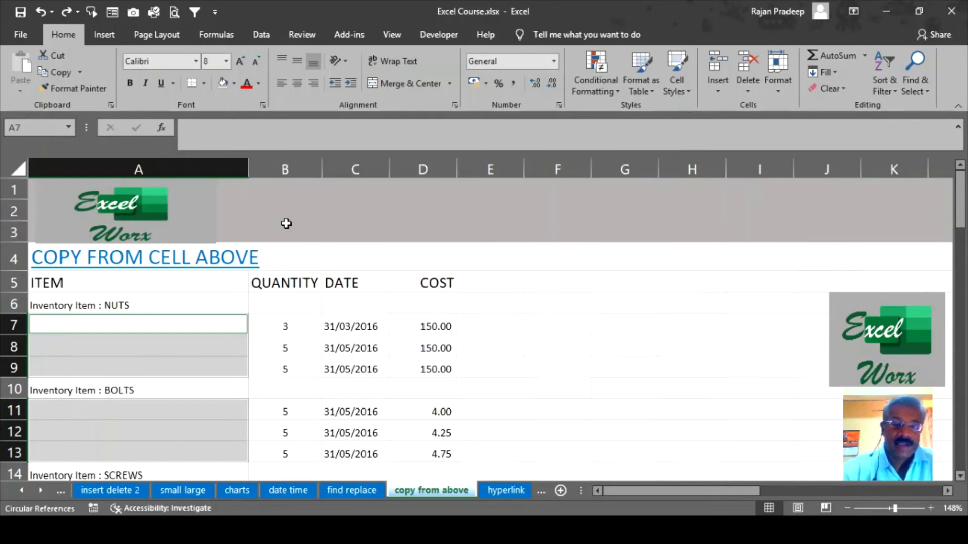
type("=")
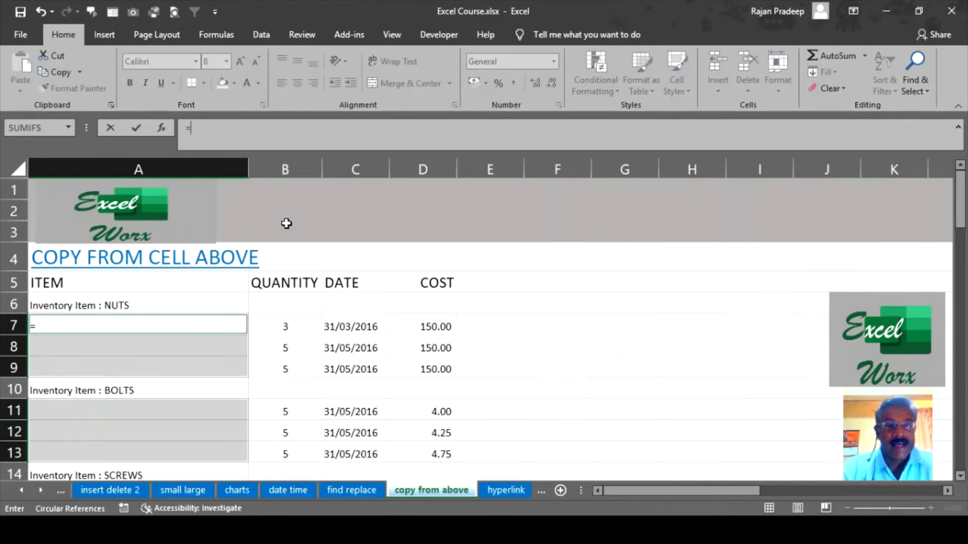
key("Up")
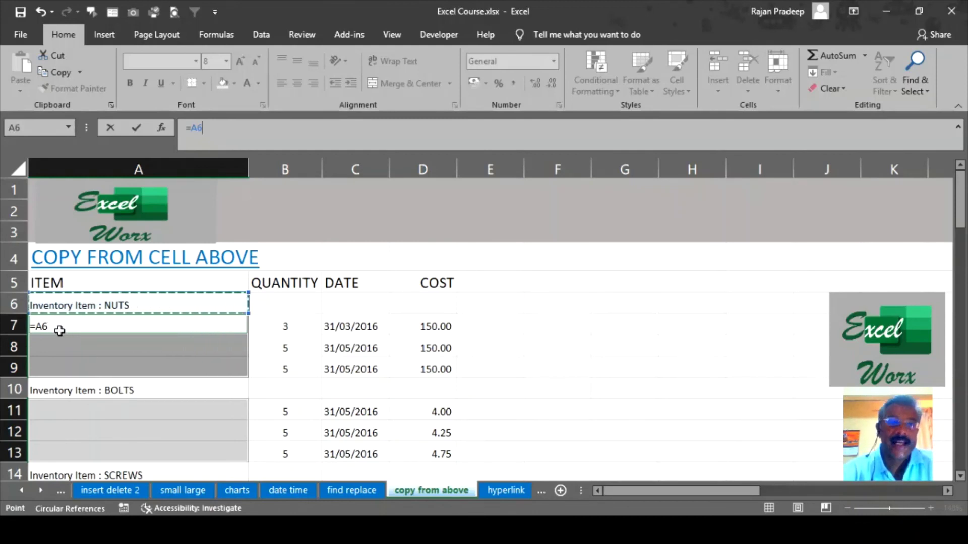
- Commit =A6 into A7 alone so it shows Inventory Item : NUTS
key("Return")
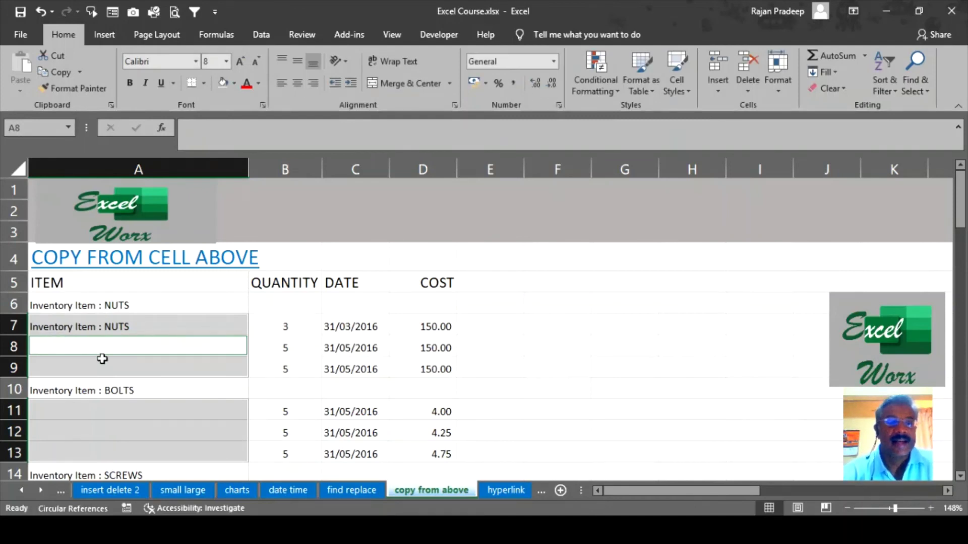
left_click_drag(960, 212, 897, 223)
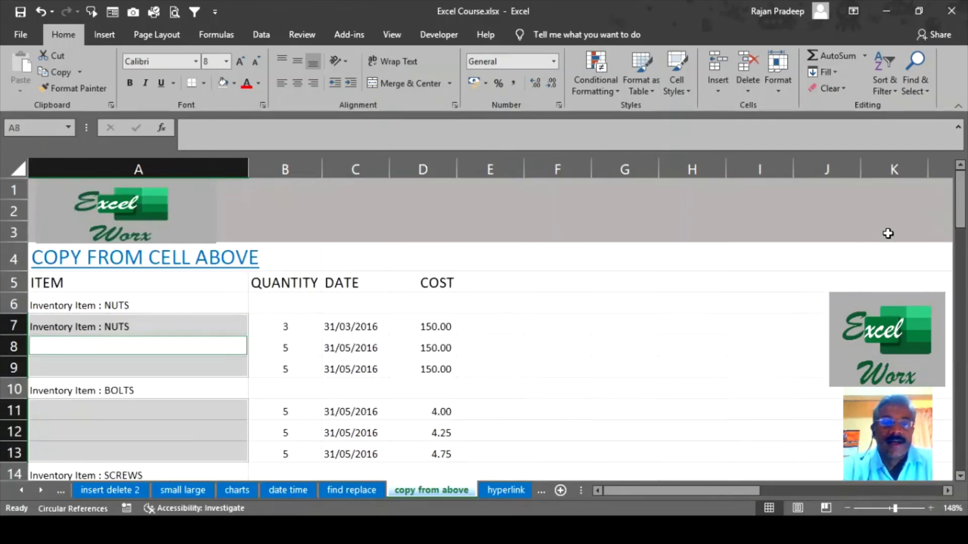